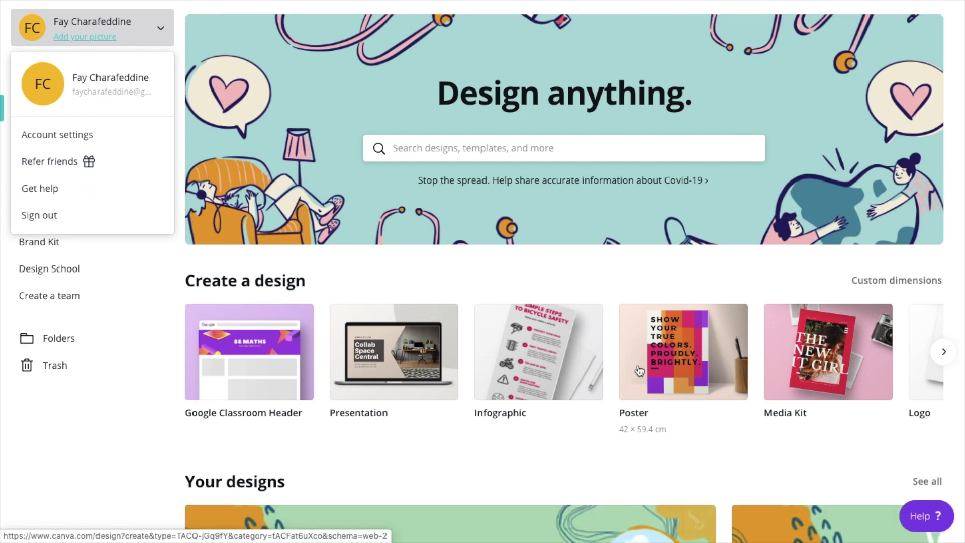
# Create a blank design with custom dimensions of 16 × 4 in.
pyautogui.click(118, 433)
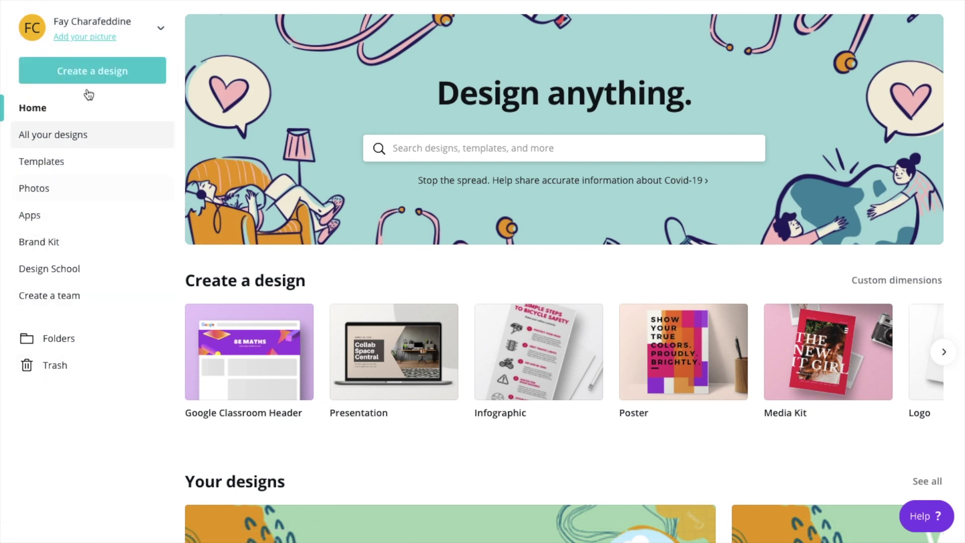
pyautogui.click(136, 83)
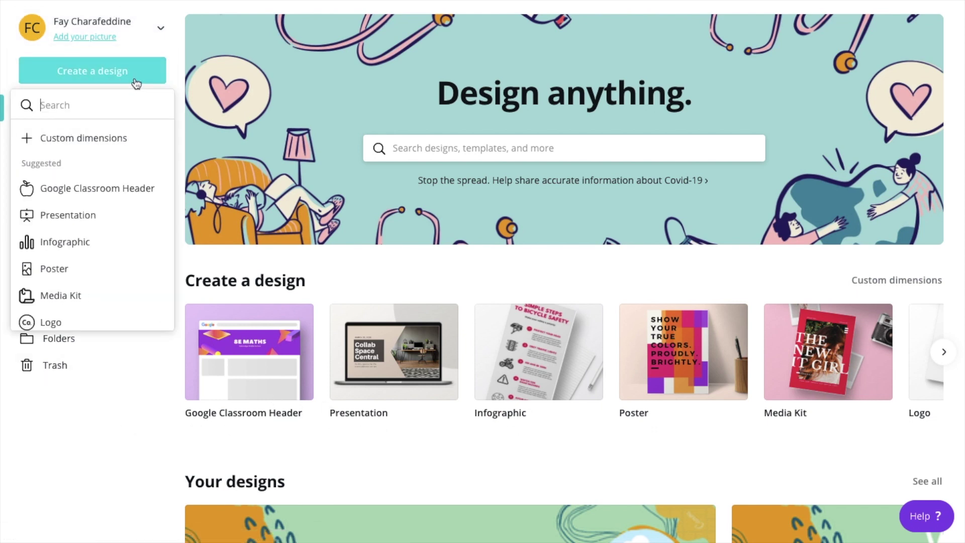
pyautogui.click(113, 143)
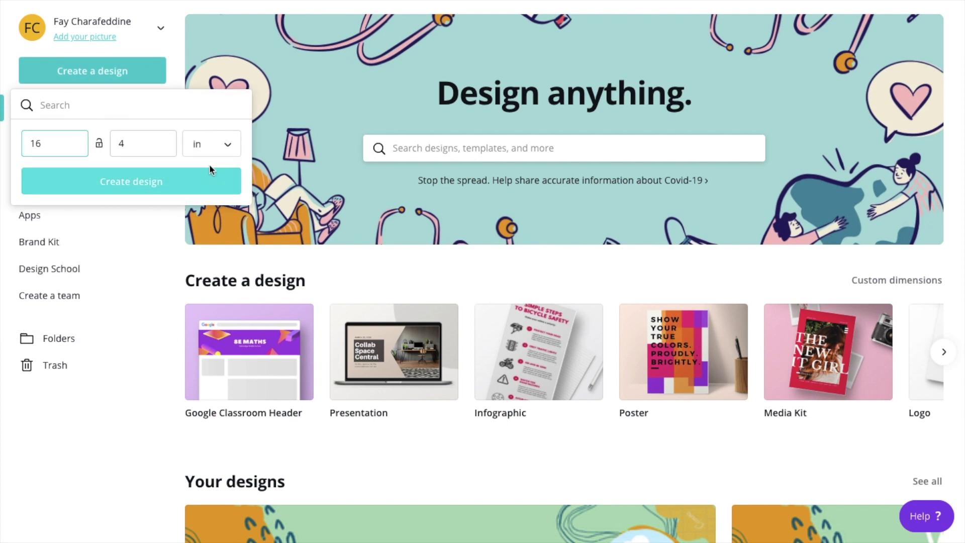
pyautogui.click(219, 148)
pyautogui.click(219, 145)
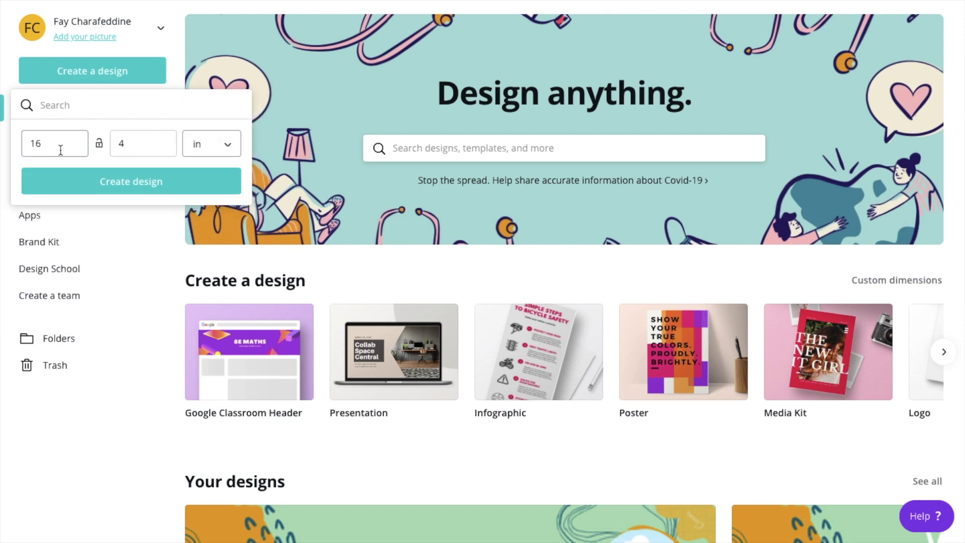
pyautogui.click(126, 144)
pyautogui.click(115, 184)
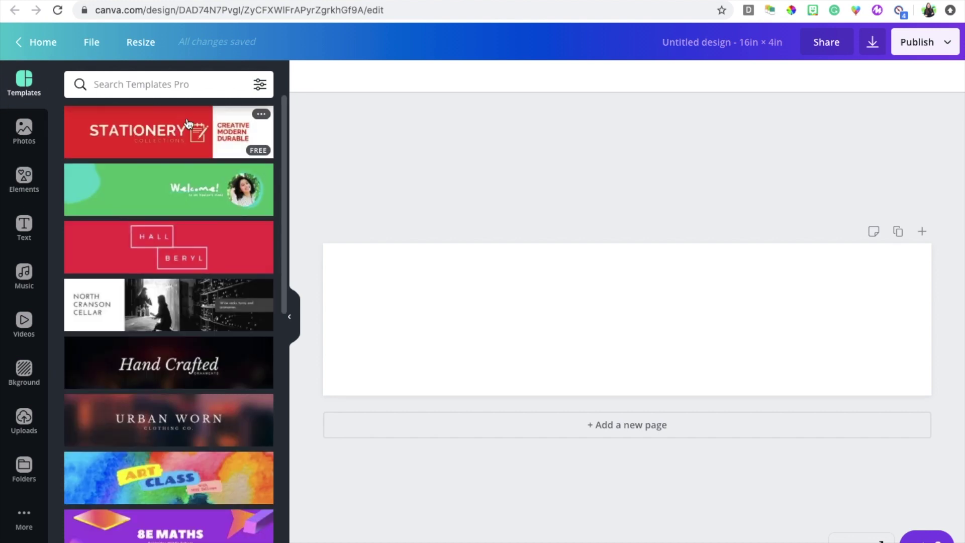
# Browse the suggested banner templates for the blank 16 × 4 in design.
pyautogui.scroll(-6, 236, 311)
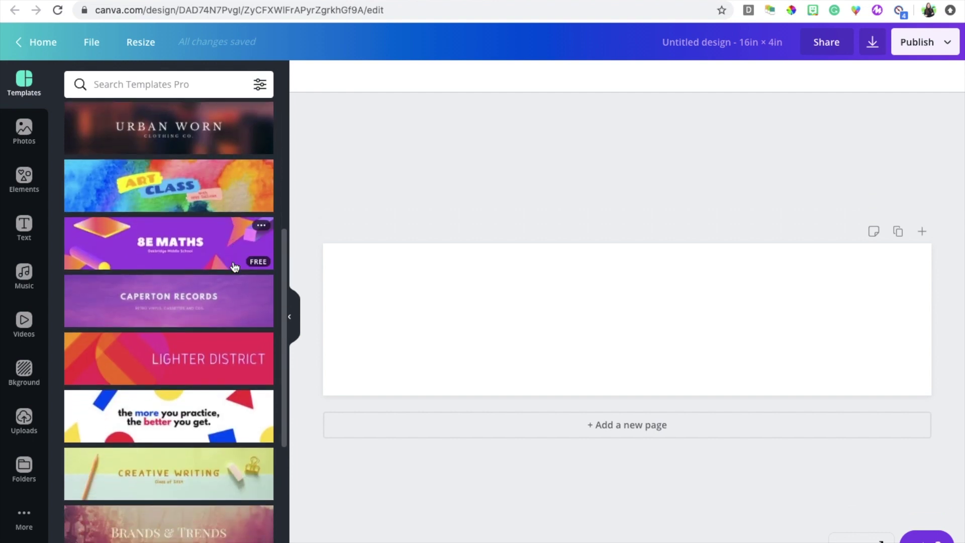
pyautogui.scroll(6, 235, 266)
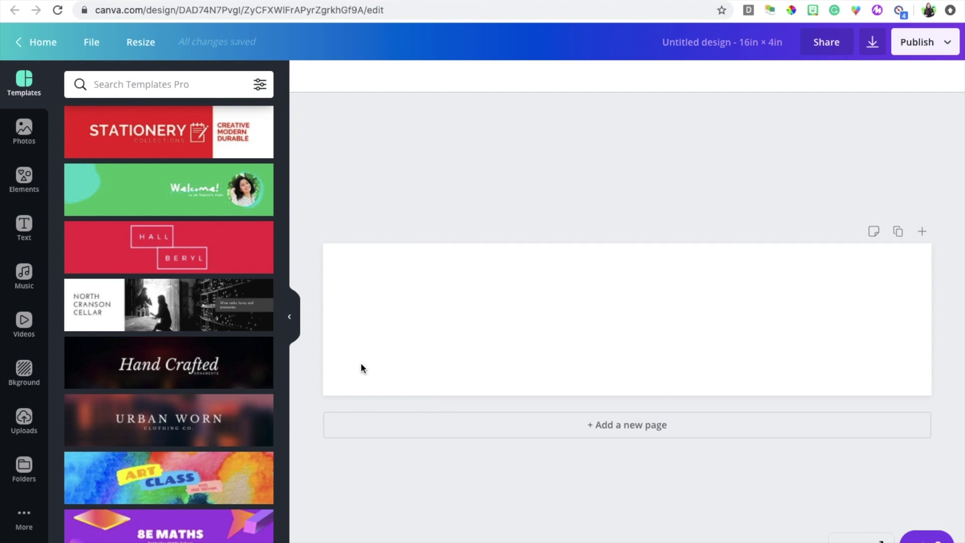
pyautogui.scroll(-10, 116, 381)
pyautogui.scroll(-11, 123, 383)
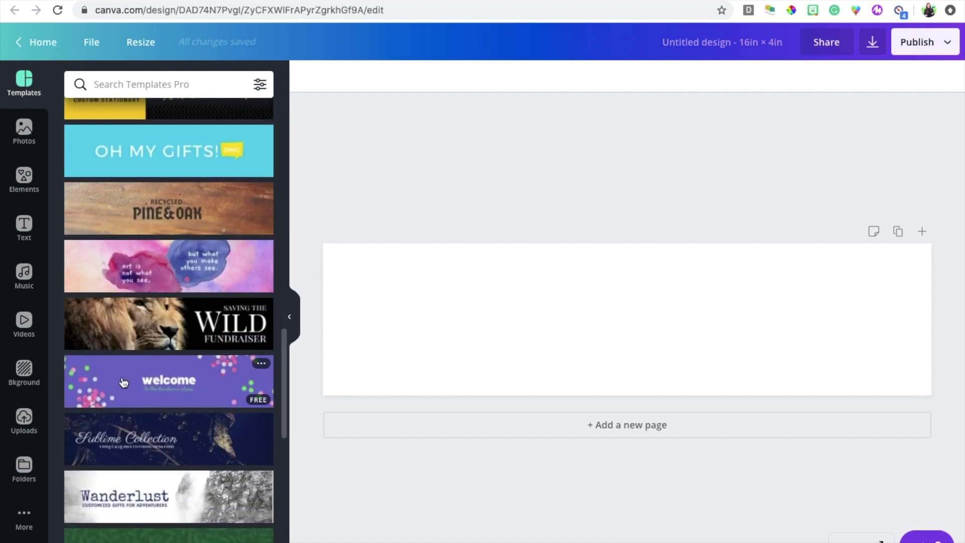
pyautogui.scroll(-3, 123, 382)
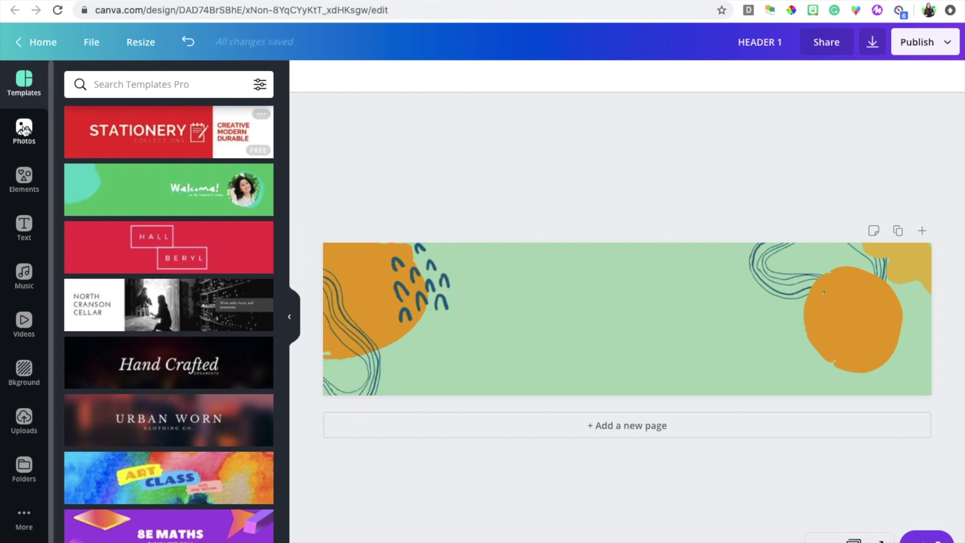
# Try the yellow beetle from the featured elements in the middle of the banner and remove it.
pyautogui.click(27, 186)
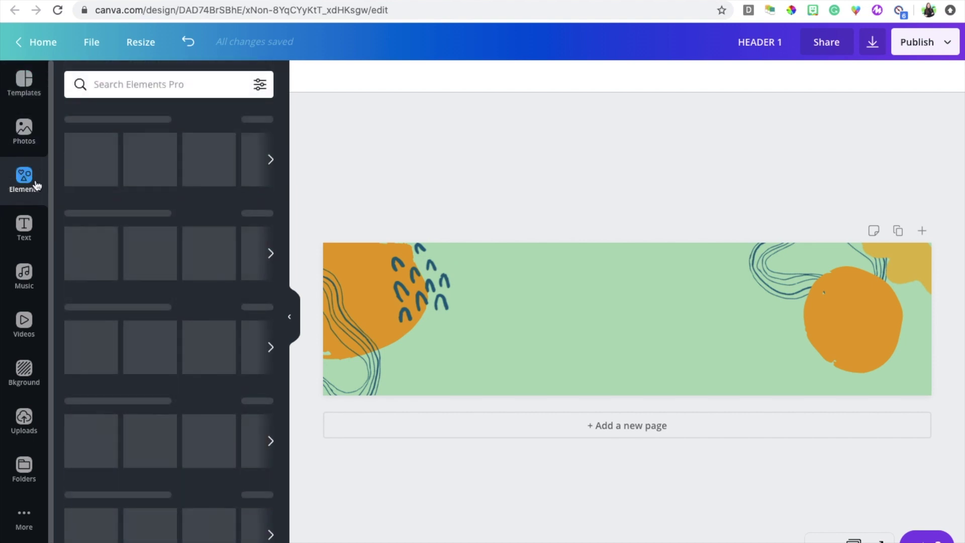
pyautogui.scroll(-2, 114, 194)
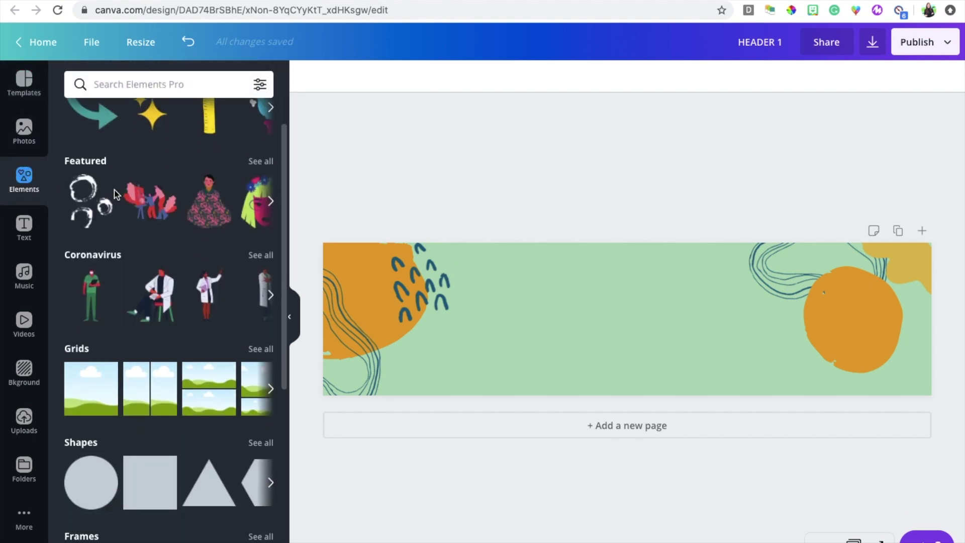
pyautogui.click(262, 184)
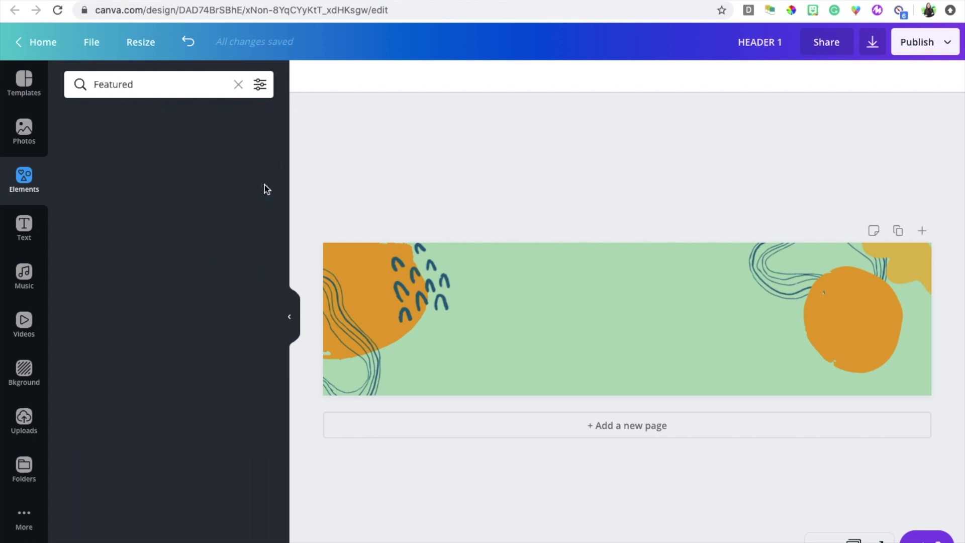
pyautogui.scroll(-5, 107, 273)
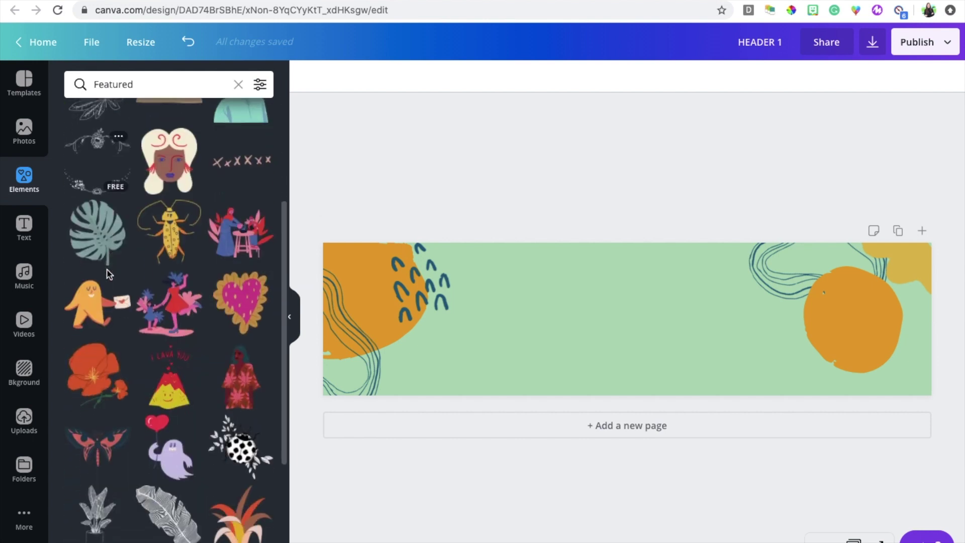
pyautogui.moveTo(166, 183); pyautogui.dragTo(559, 312)
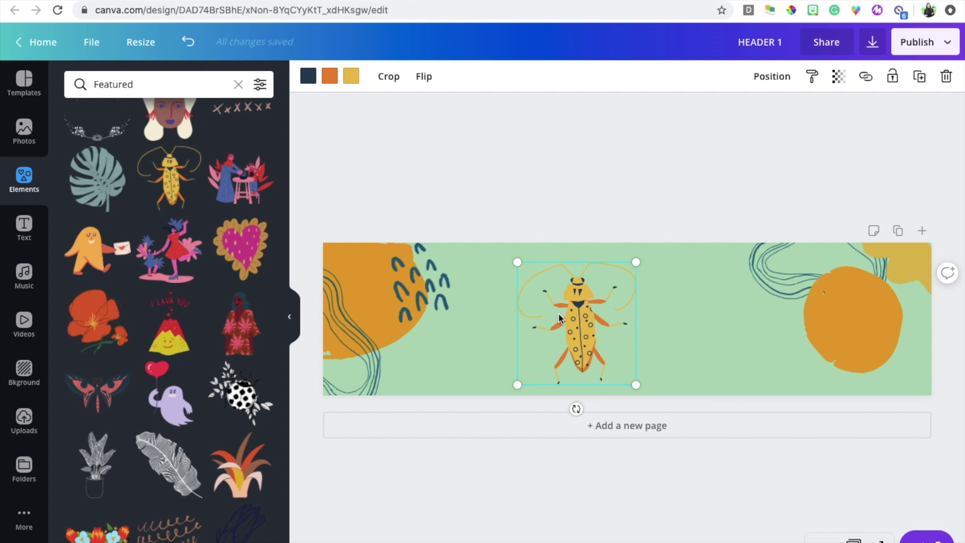
pyautogui.press('Delete')
# Try the featured monstera leaf and the black line-art leaf on the banner, removing each one.
pyautogui.moveTo(95, 161); pyautogui.dragTo(582, 301)
pyautogui.press('Delete')
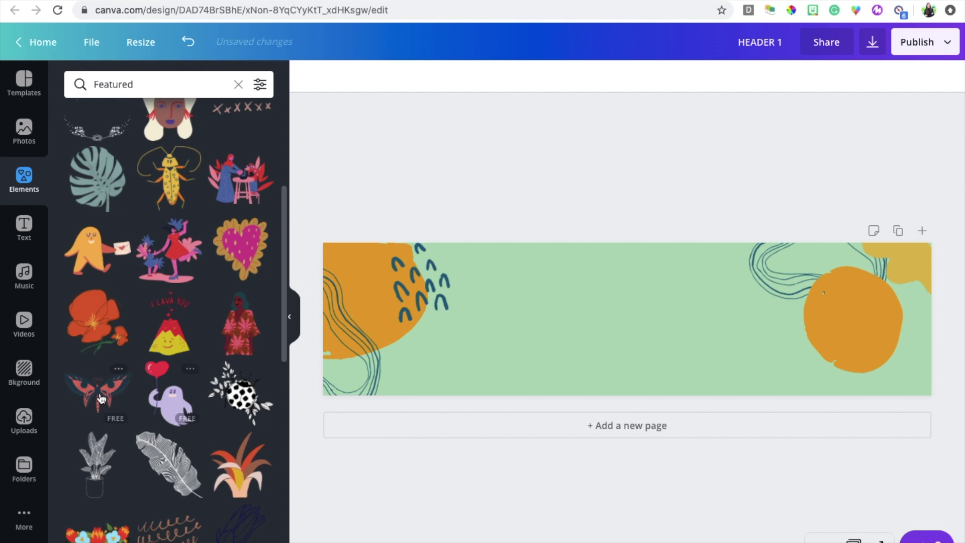
pyautogui.scroll(-3, 101, 399)
pyautogui.moveTo(171, 317); pyautogui.dragTo(556, 274)
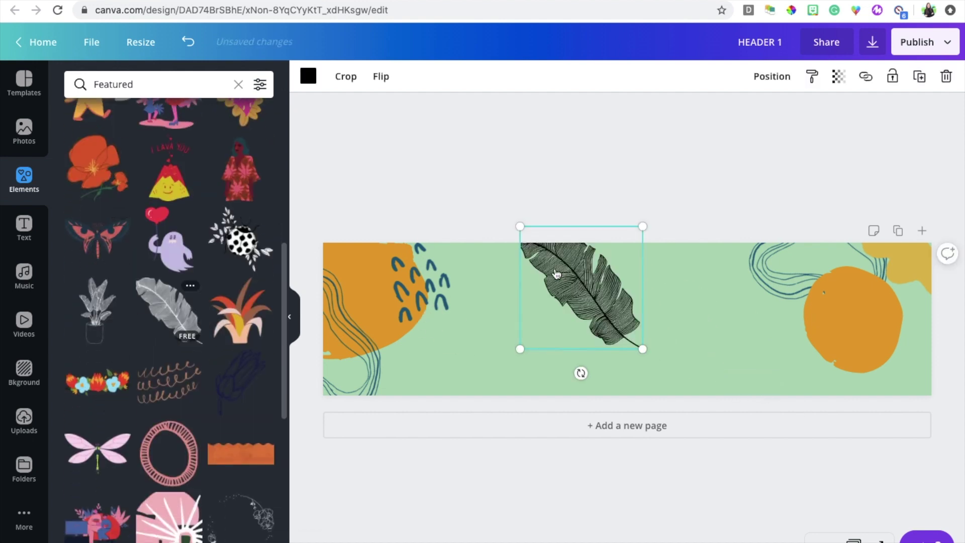
pyautogui.press('Delete')
# Search the elements for "CLASSROOM".
pyautogui.doubleClick(136, 91)
pyautogui.write('CLASSOO')
pyautogui.press('BackSpace')
pyautogui.press('BackSpace')
pyautogui.write('ROOM')
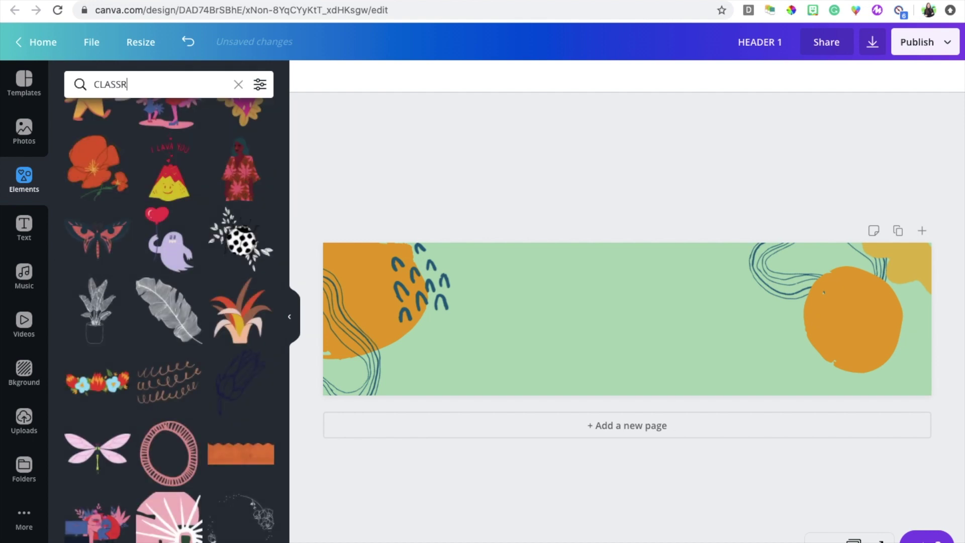
pyautogui.press('Return')
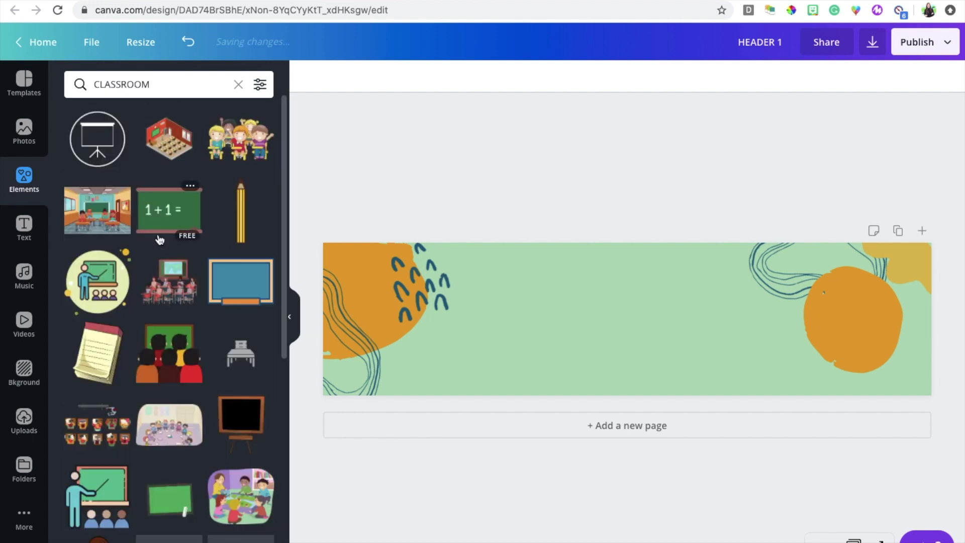
# Place a pencil, a drawing compass and a pink smiling paperclip side by side in the middle of the banner.
pyautogui.scroll(-1, 160, 238)
pyautogui.scroll(-3, 160, 238)
pyautogui.moveTo(240, 125)
pyautogui.mouseDown()
pyautogui.moveTo(405, 188)
pyautogui.moveTo(528, 300)
pyautogui.mouseUp()
pyautogui.scroll(-8, 241, 279)
pyautogui.moveTo(241, 279)
pyautogui.mouseDown()
pyautogui.moveTo(605, 338)
pyautogui.moveTo(541, 296)
pyautogui.moveTo(552, 314)
pyautogui.mouseUp()
pyautogui.scroll(-10, 155, 380)
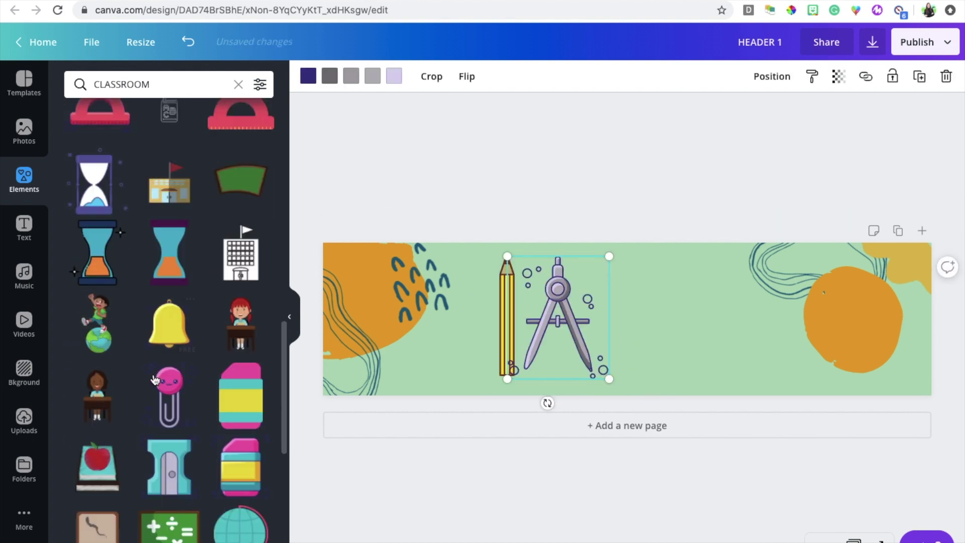
pyautogui.scroll(-3, 155, 380)
pyautogui.moveTo(170, 203); pyautogui.dragTo(656, 302)
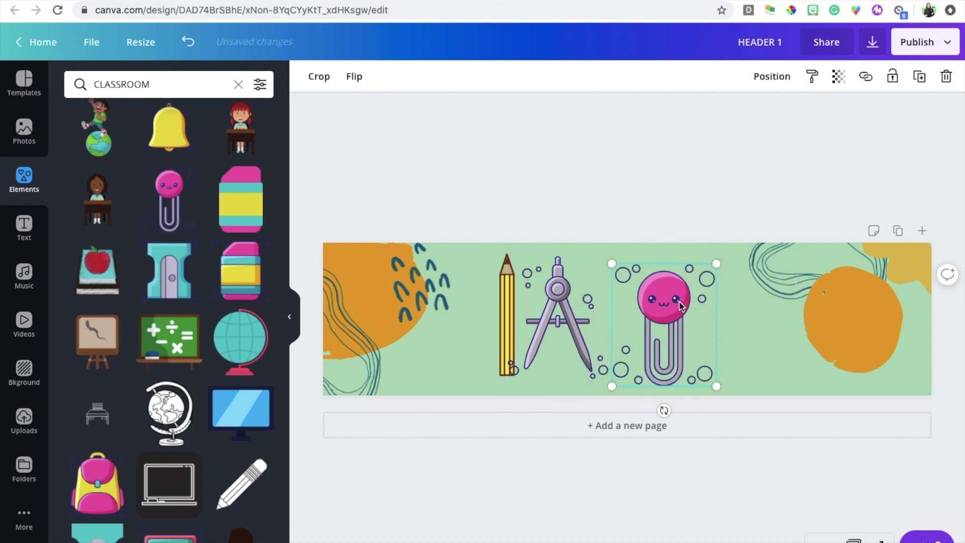
# Delete the paperclip, compass and pencil from the banner.
pyautogui.press('Delete')
pyautogui.click(557, 307)
pyautogui.press('Delete')
pyautogui.click(514, 285)
pyautogui.press('Delete')
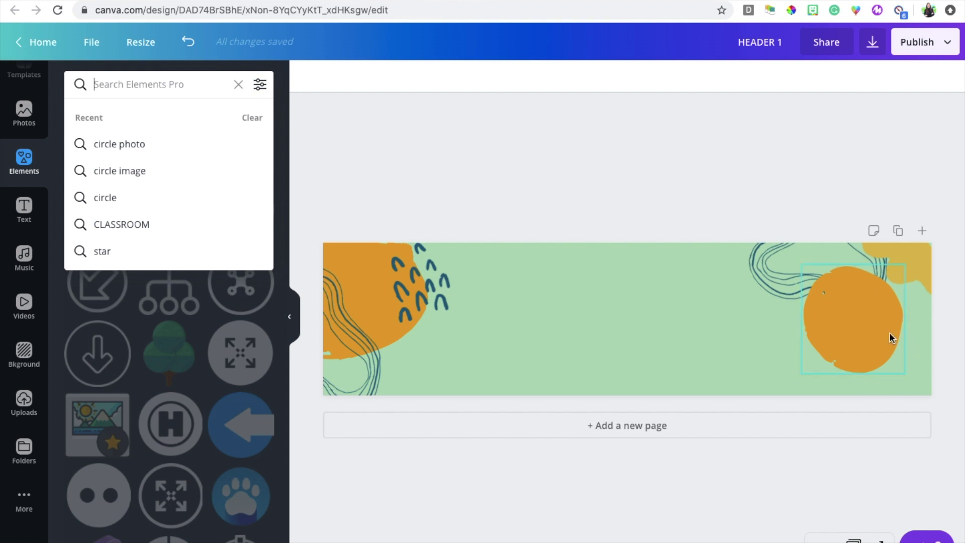
# Search the elements for "circle photo" and place the circular photo frame, slightly reduced, over the banner's orange circle.
pyautogui.write('circ')
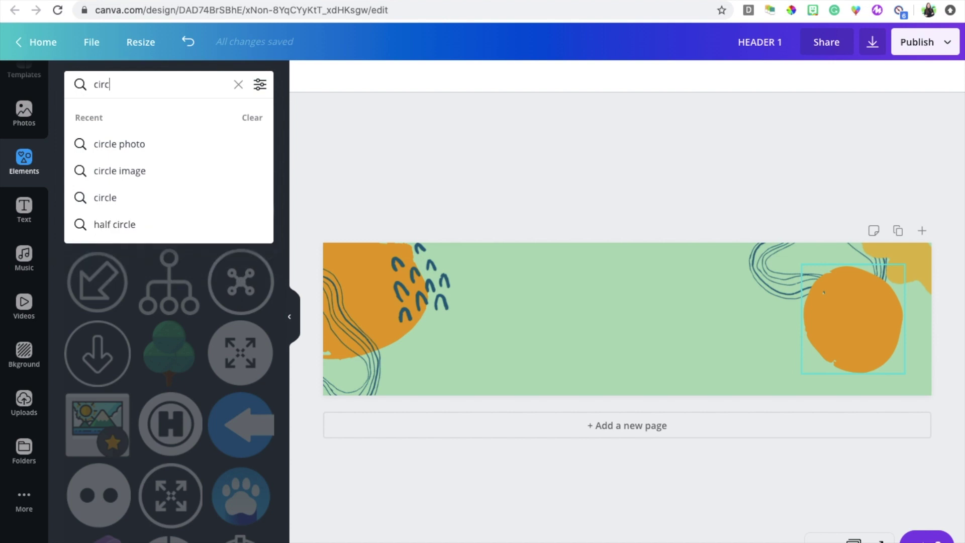
pyautogui.write('le photo')
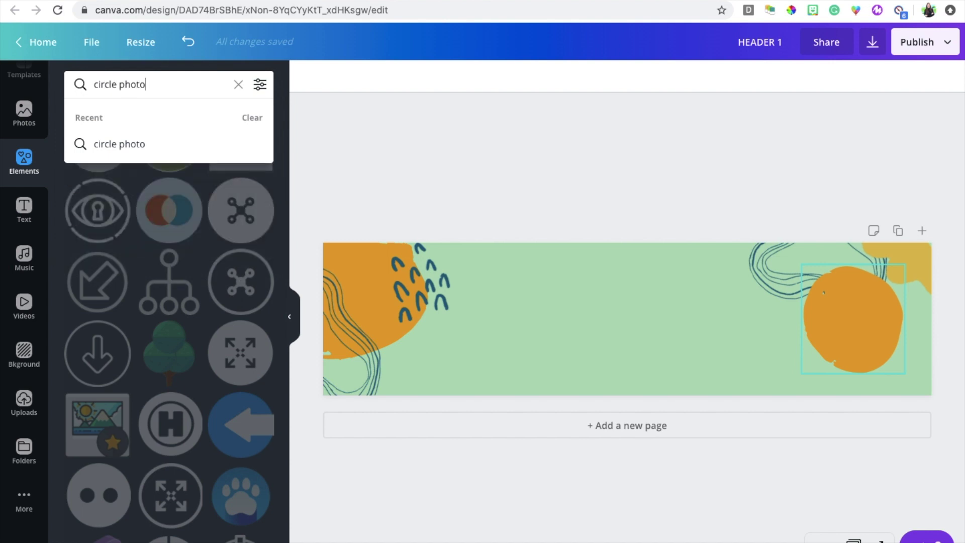
pyautogui.press('Return')
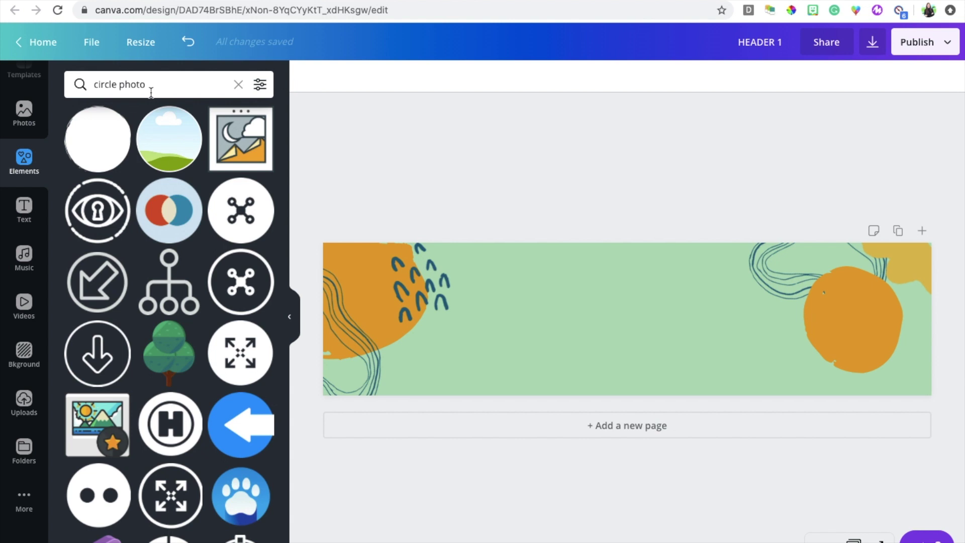
pyautogui.moveTo(171, 143); pyautogui.dragTo(822, 304)
pyautogui.moveTo(775, 259); pyautogui.dragTo(787, 285)
pyautogui.moveTo(851, 326)
pyautogui.mouseDown()
pyautogui.moveTo(835, 316)
pyautogui.moveTo(846, 318)
pyautogui.mouseUp()
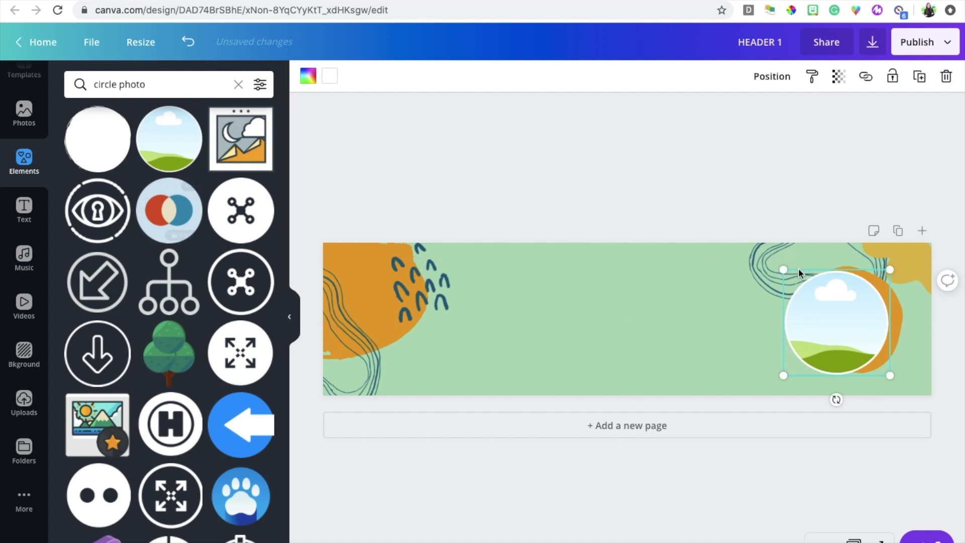
pyautogui.click(382, 167)
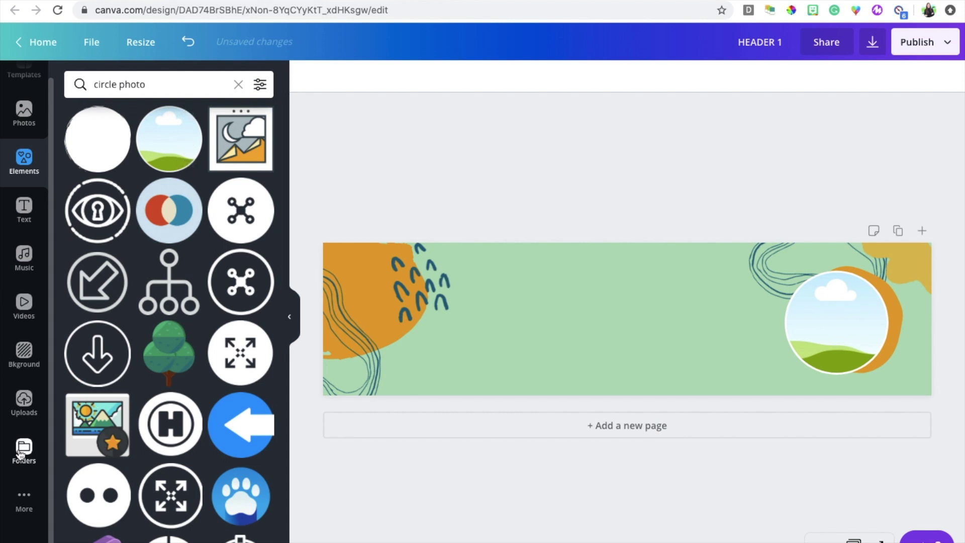
# Fill the circular frame with the uploaded "hey" cartoon avatar image.
pyautogui.click(22, 410)
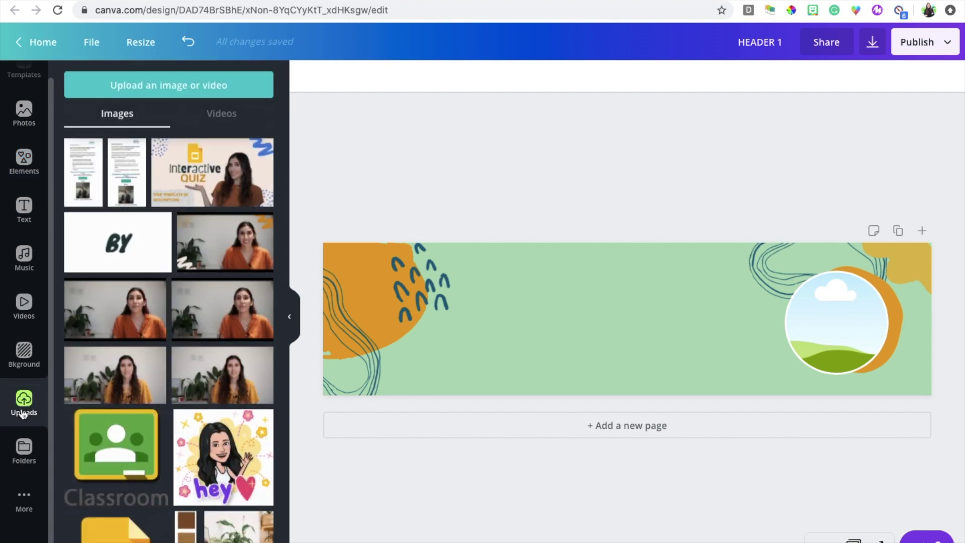
pyautogui.click(133, 98)
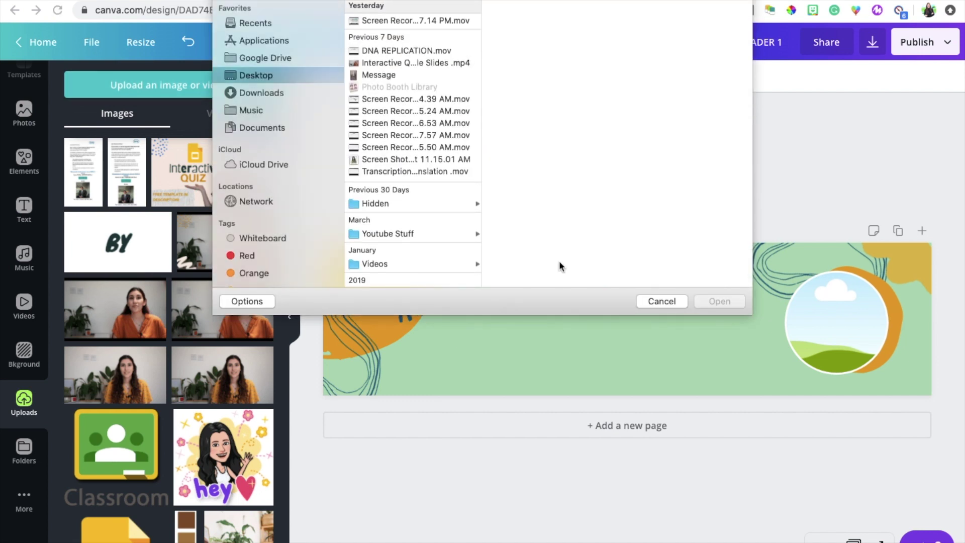
pyautogui.click(661, 301)
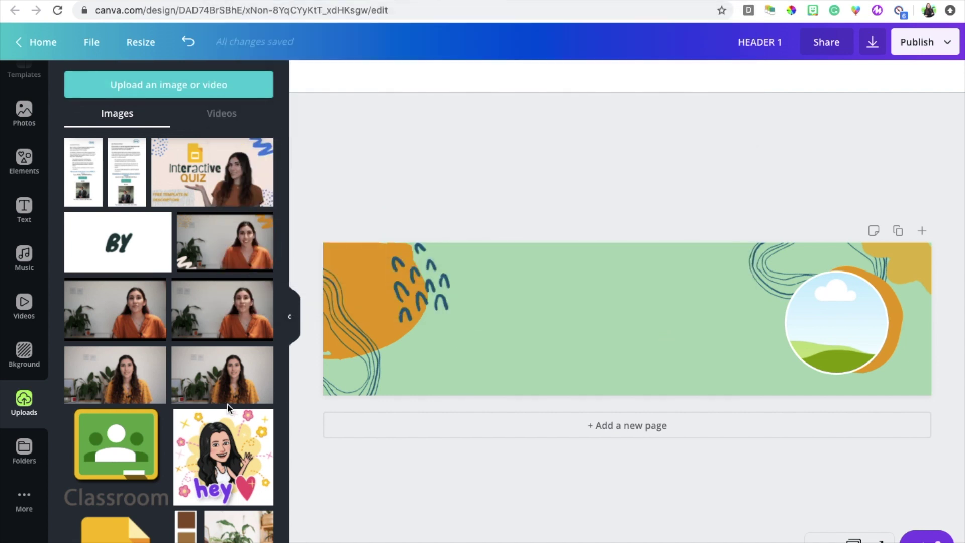
pyautogui.moveTo(216, 460); pyautogui.dragTo(833, 325)
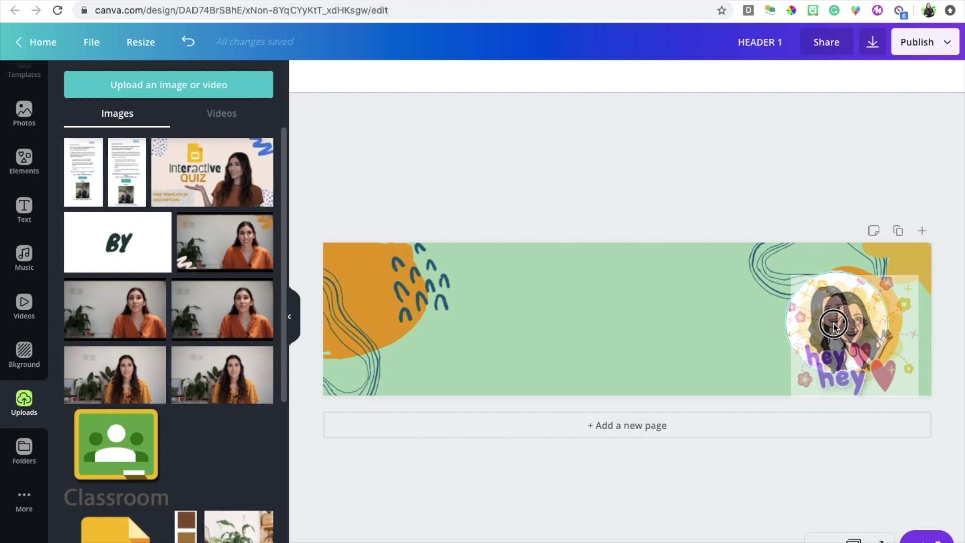
pyautogui.moveTo(833, 326); pyautogui.dragTo(833, 326)
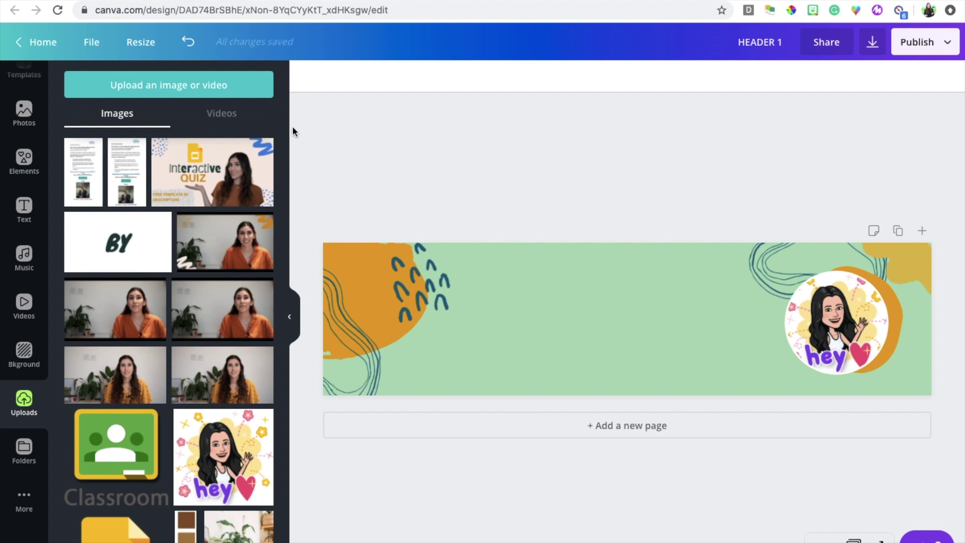
# Search the elements for "stars".
pyautogui.click(21, 171)
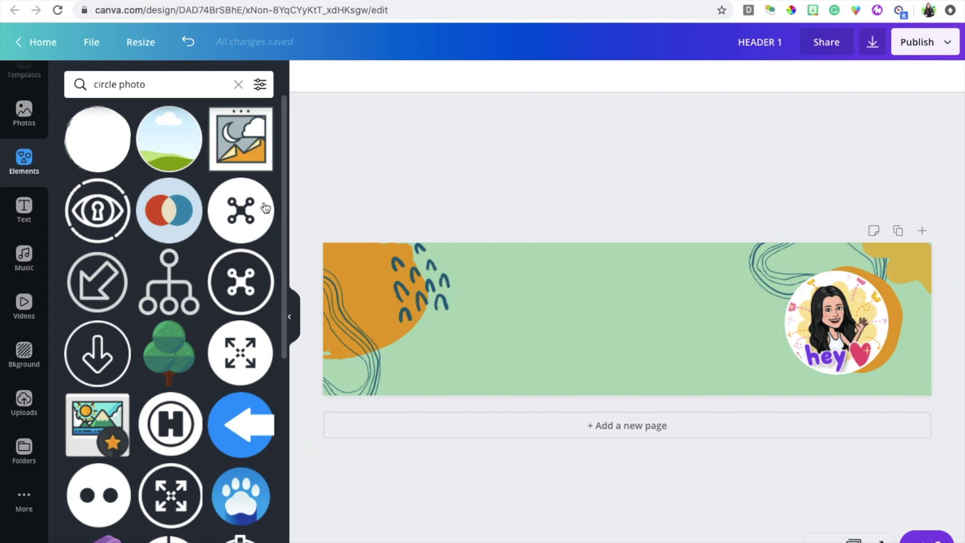
pyautogui.click(167, 96)
pyautogui.tripleClick(168, 96)
pyautogui.write('c')
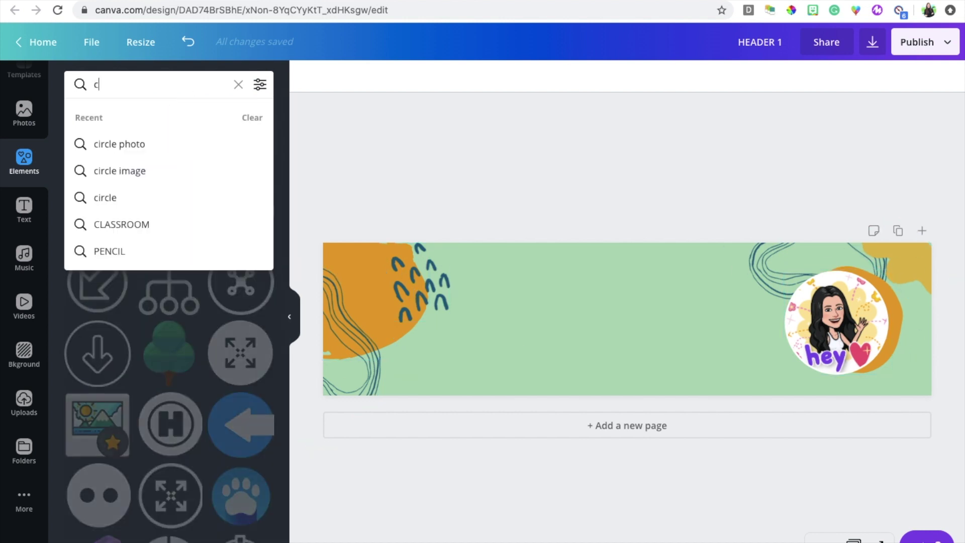
pyautogui.write('ircle')
pyautogui.press('BackSpace')
pyautogui.hotkey('ctrl', 'a')
pyautogui.write('stars')
pyautogui.press('Return')
# Place the single yellow star, reduced in size, near the middle of the banner and recolour it with the document's orange.
pyautogui.moveTo(192, 280); pyautogui.dragTo(519, 298)
pyautogui.moveTo(643, 248); pyautogui.dragTo(581, 300)
pyautogui.moveTo(527, 341); pyautogui.dragTo(558, 319)
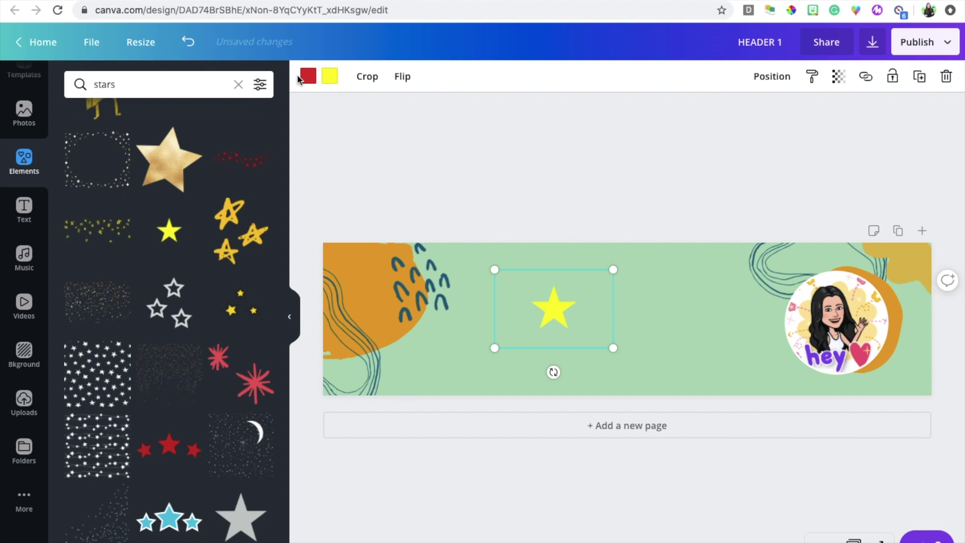
pyautogui.click(331, 81)
pyautogui.click(221, 224)
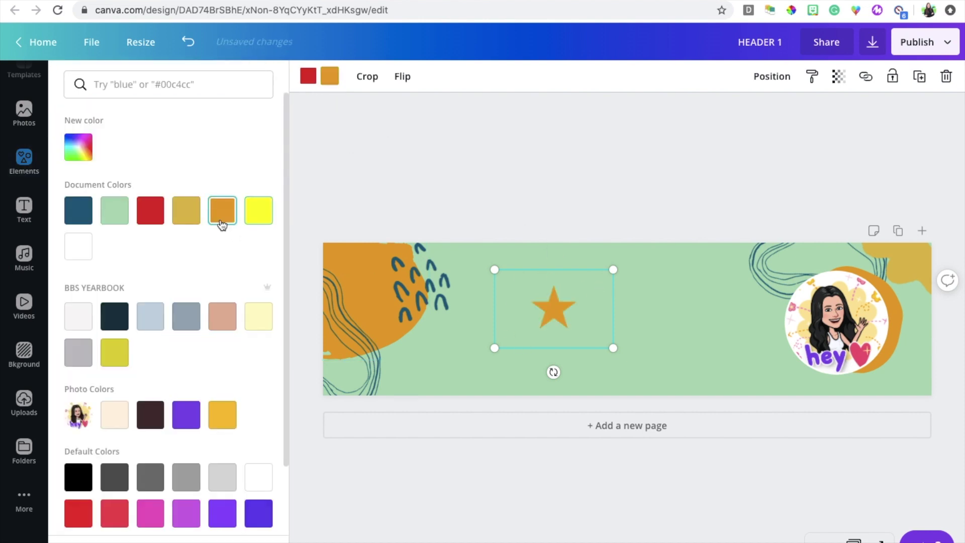
# Place a copy of the orange star below the original and recolour it with the yellow-green from the BBS YEARBOOK palette.
pyautogui.moveTo(558, 342); pyautogui.dragTo(579, 355)
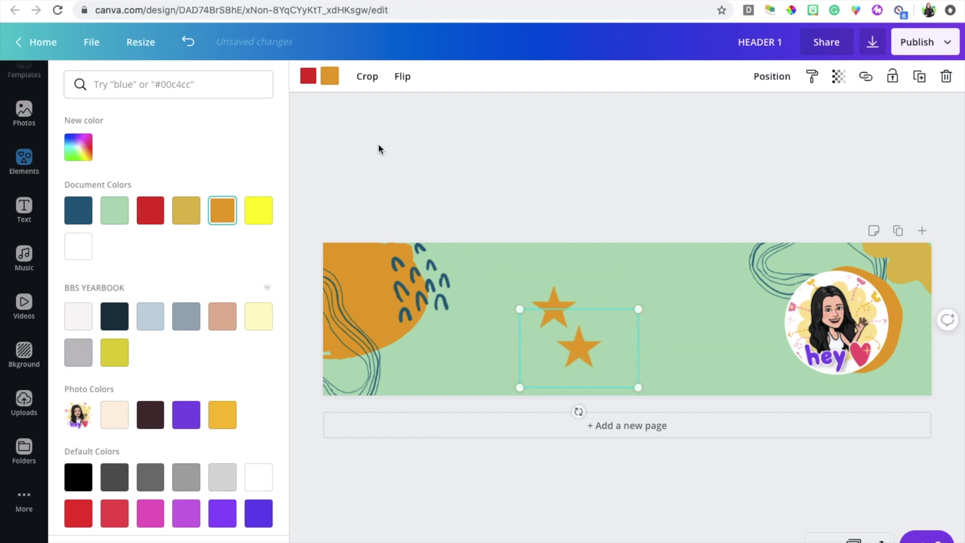
pyautogui.click(332, 81)
pyautogui.click(329, 76)
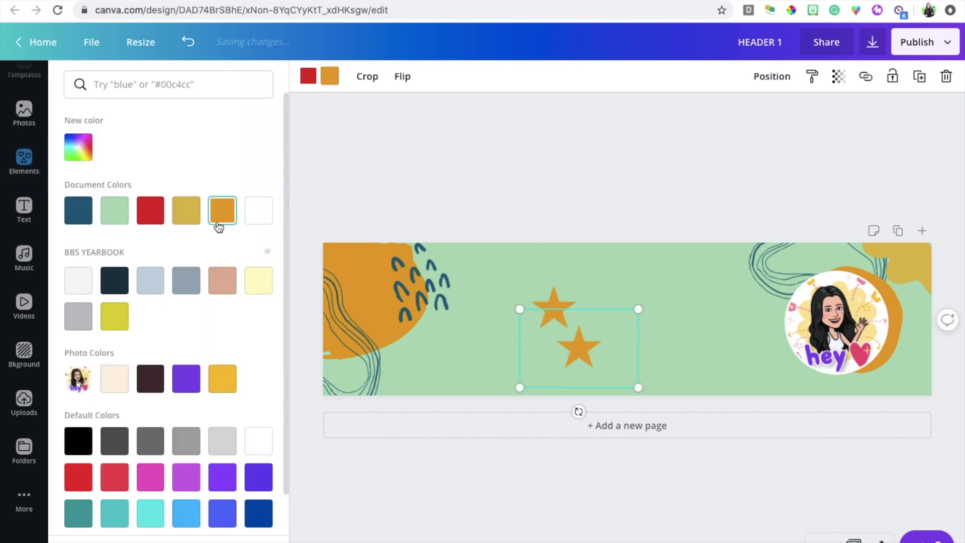
pyautogui.click(120, 326)
pyautogui.click(599, 360)
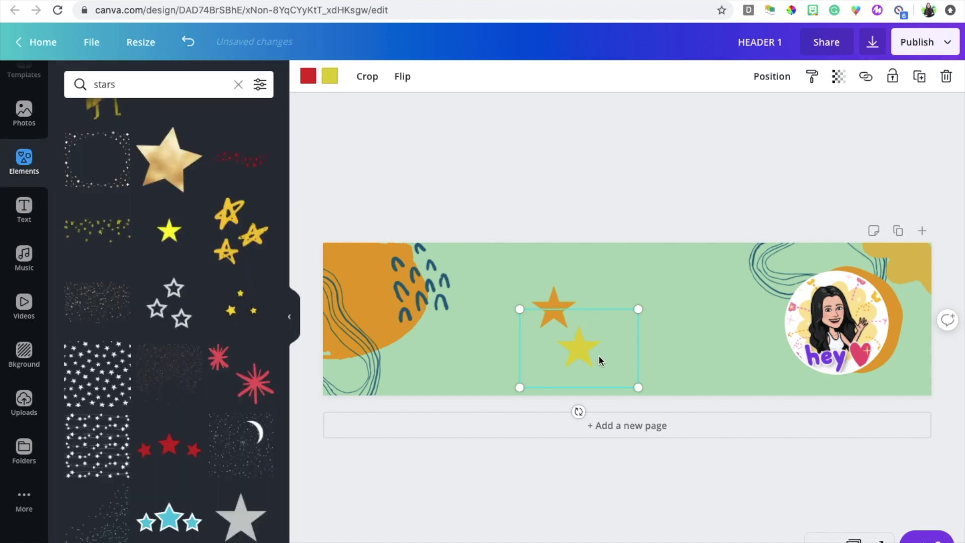
# Place another copy of the orange star above the original, recolour it with the document's dark blue, and arrange the stars in a curve.
pyautogui.moveTo(554, 306); pyautogui.dragTo(605, 297)
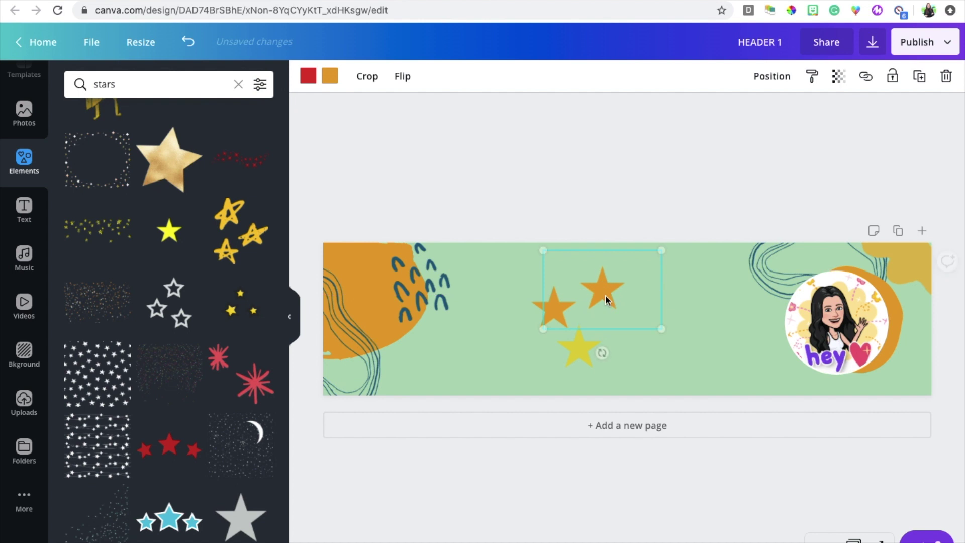
pyautogui.click(329, 79)
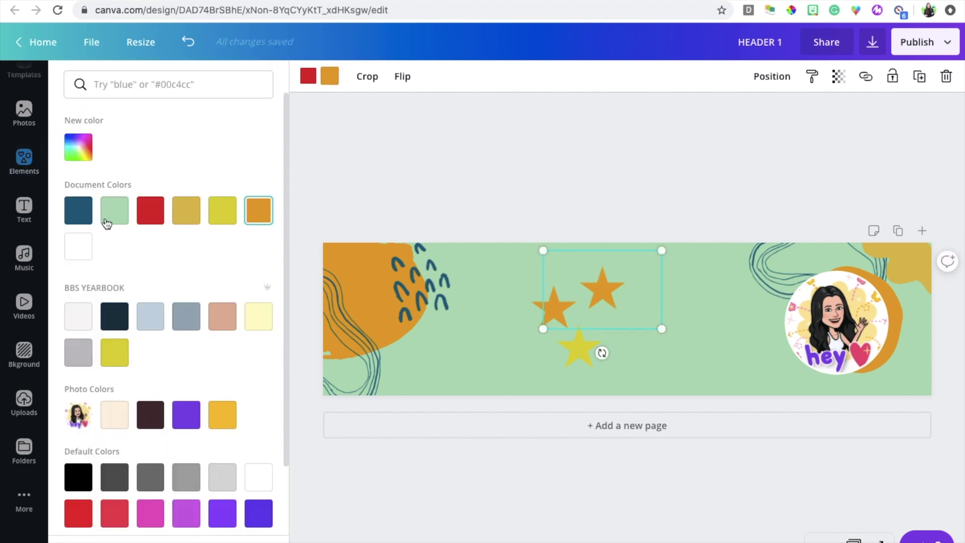
pyautogui.click(79, 211)
pyautogui.click(444, 196)
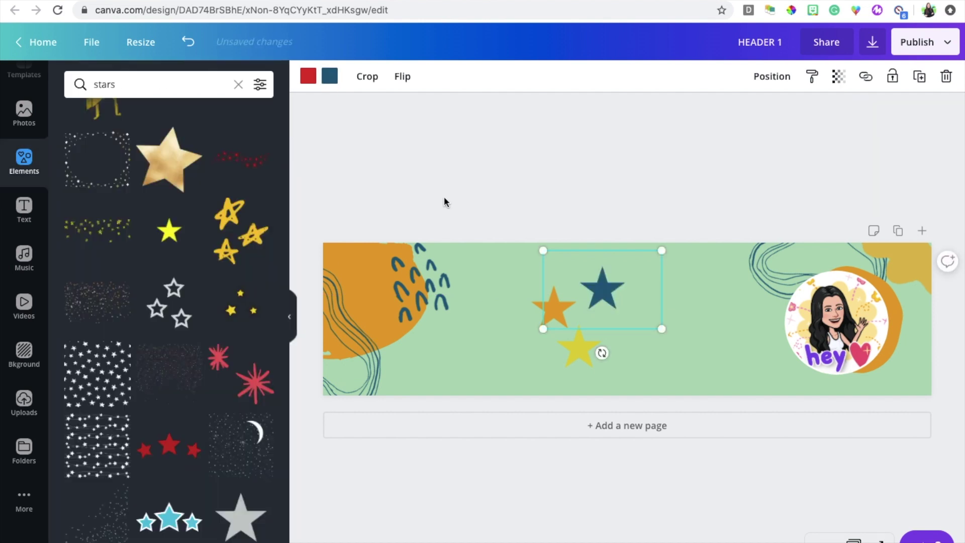
pyautogui.click(559, 354)
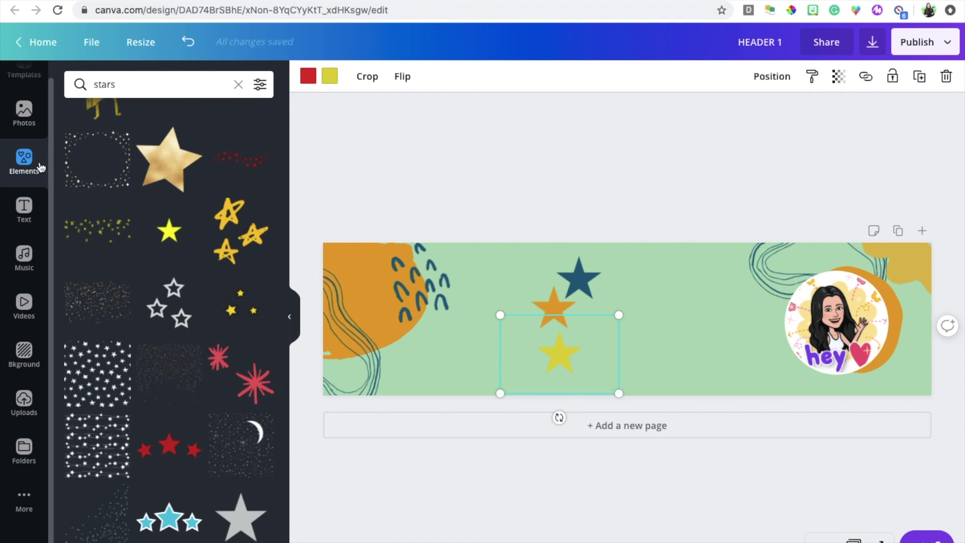
# Add a heading reading "WELCOME" between the stars and the circular avatar.
pyautogui.click(24, 209)
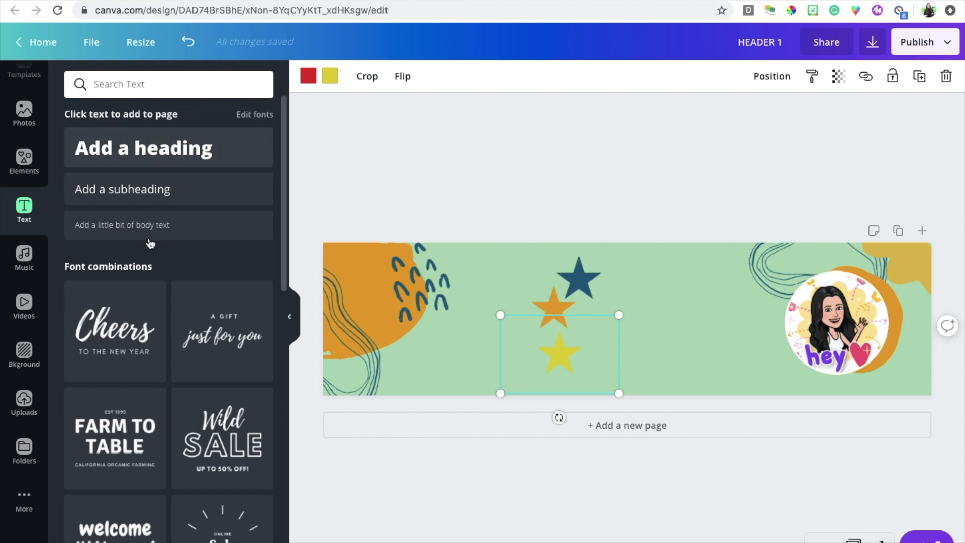
pyautogui.moveTo(130, 147); pyautogui.dragTo(794, 267)
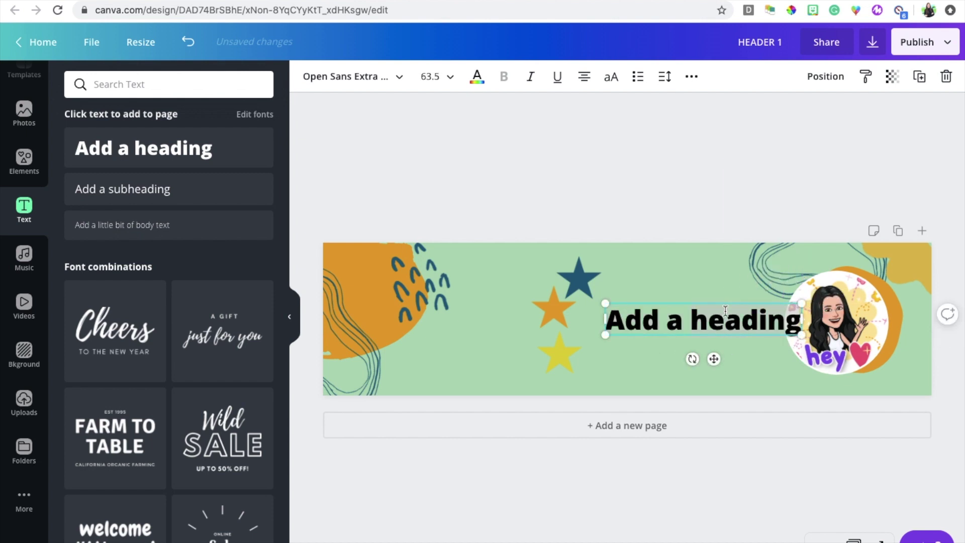
pyautogui.write('Welc')
pyautogui.press('BackSpace')
pyautogui.press('BackSpace')
pyautogui.press('BackSpace')
pyautogui.write('ELCOME')
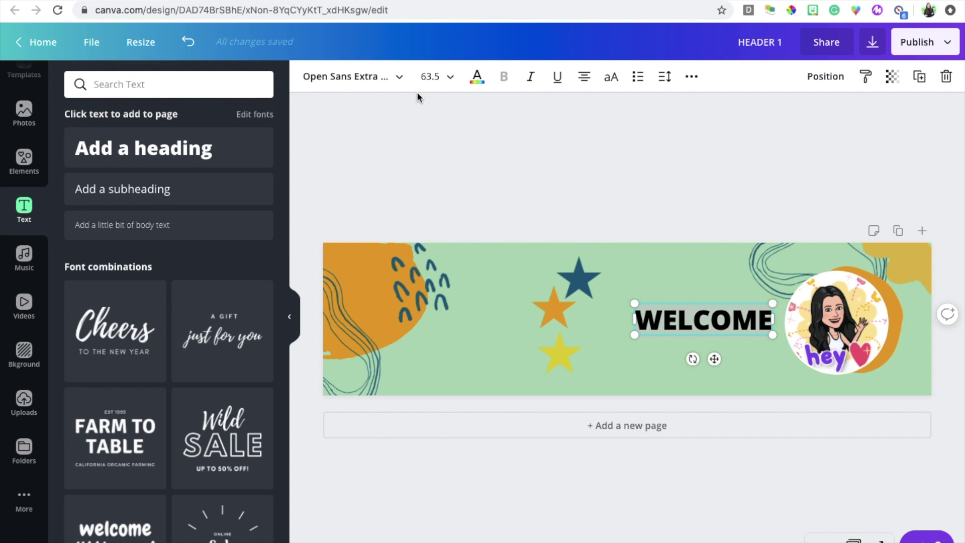
# Enlarge the WELCOME heading to size 86.9 and position it to fill the space between the stars and the avatar.
pyautogui.click(444, 79)
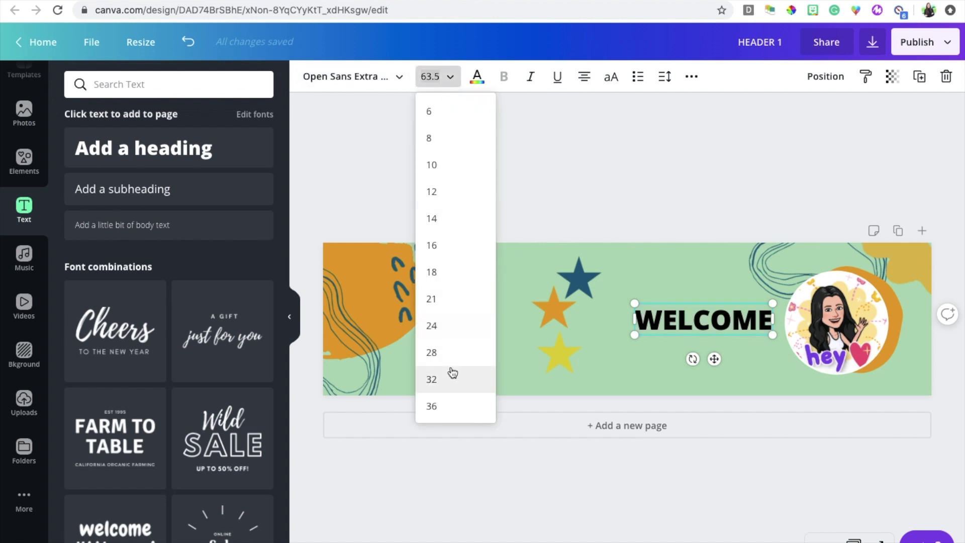
pyautogui.click(527, 200)
pyautogui.click(692, 326)
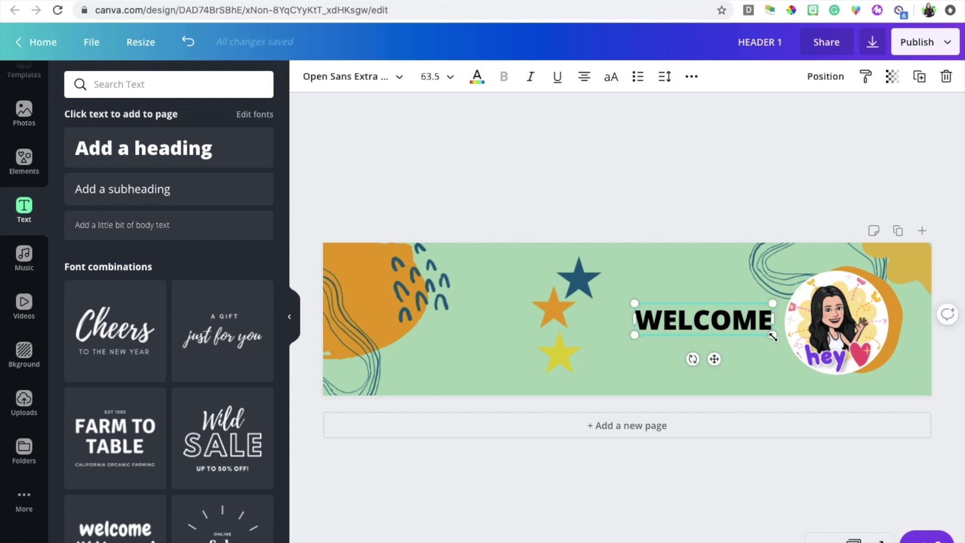
pyautogui.moveTo(772, 336); pyautogui.dragTo(832, 353)
pyautogui.moveTo(748, 298); pyautogui.dragTo(694, 292)
pyautogui.click(395, 270)
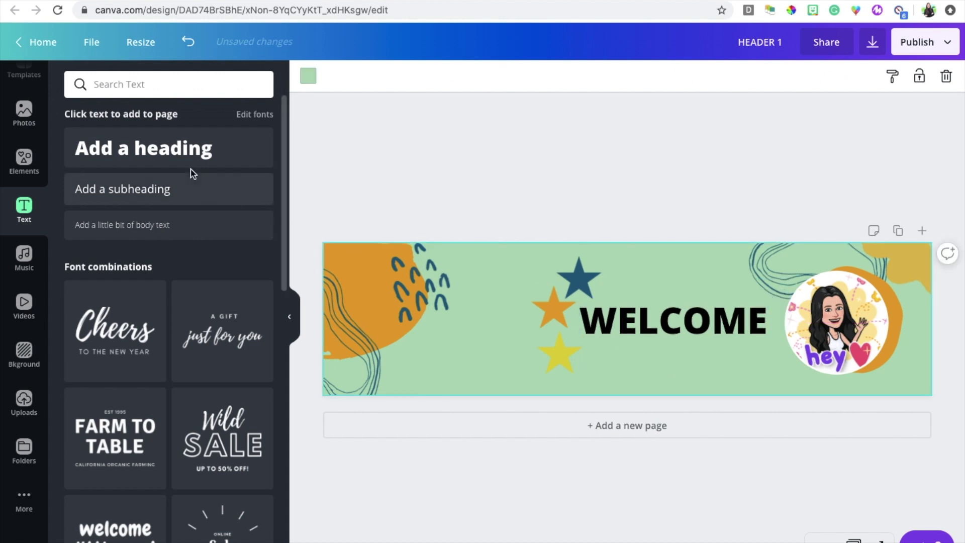
# Add a subheading beneath WELCOME that completes the greeting with the teacher's name and "Classroom".
pyautogui.moveTo(134, 189); pyautogui.dragTo(644, 362)
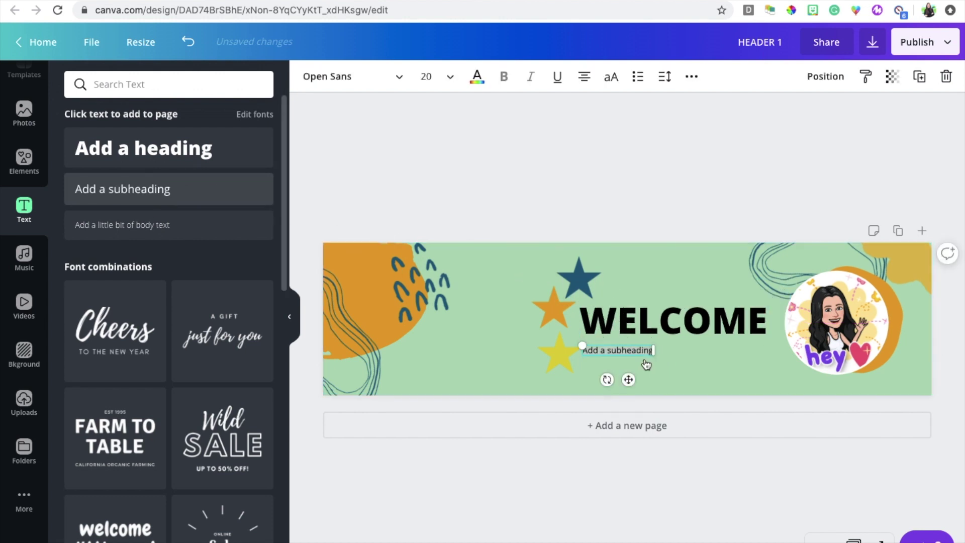
pyautogui.click(630, 351)
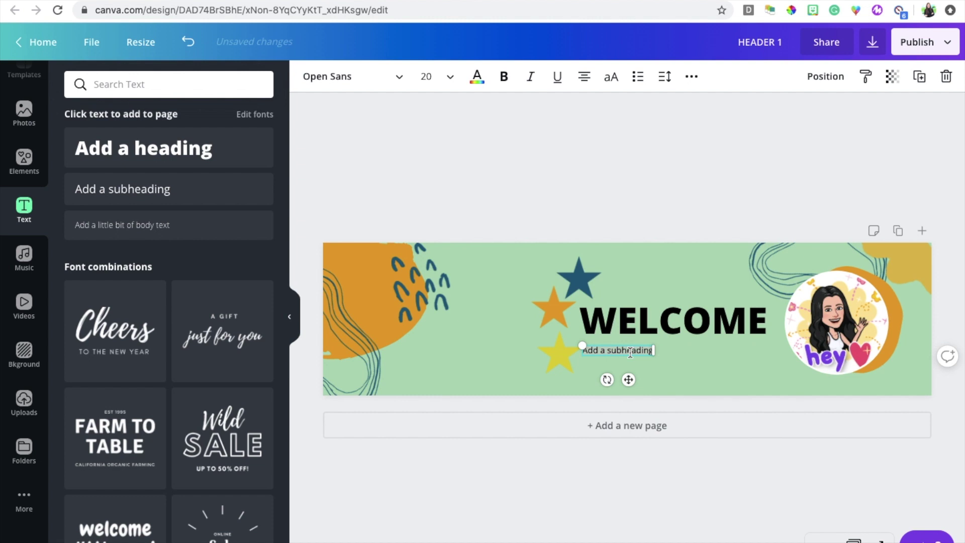
pyautogui.write("To Ms. Fay's Classroom")
# Set the subheading's font size to 32 and its font to Barrio.
pyautogui.click(425, 77)
pyautogui.click(379, 81)
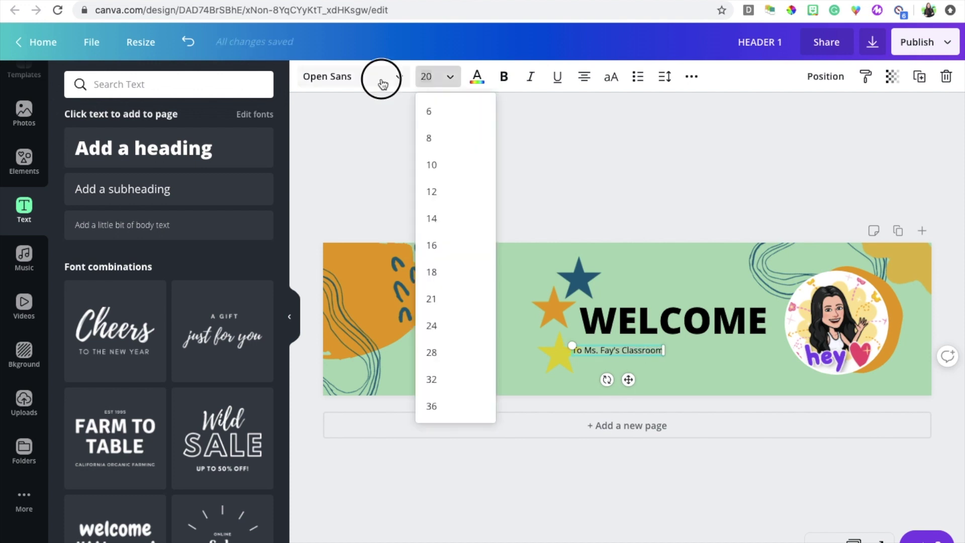
pyautogui.click(447, 79)
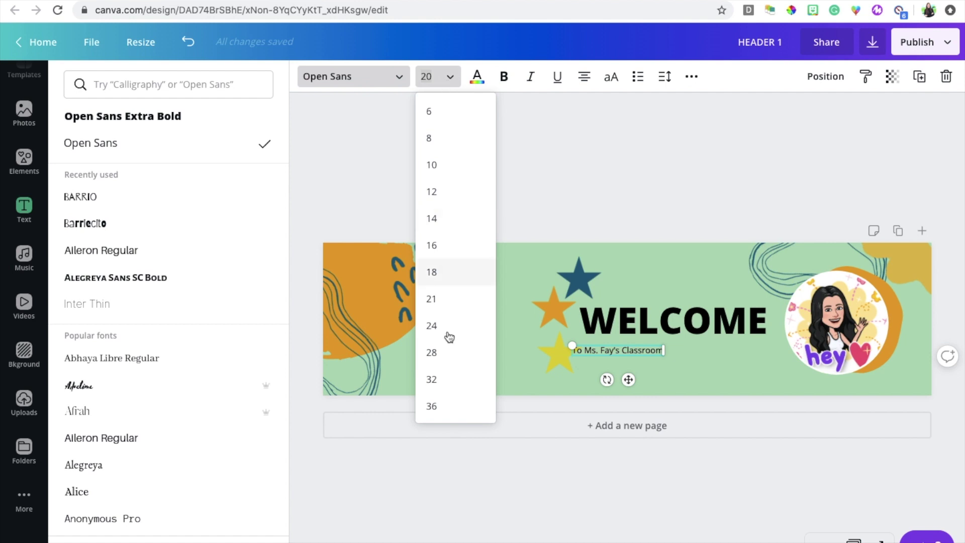
pyautogui.click(447, 378)
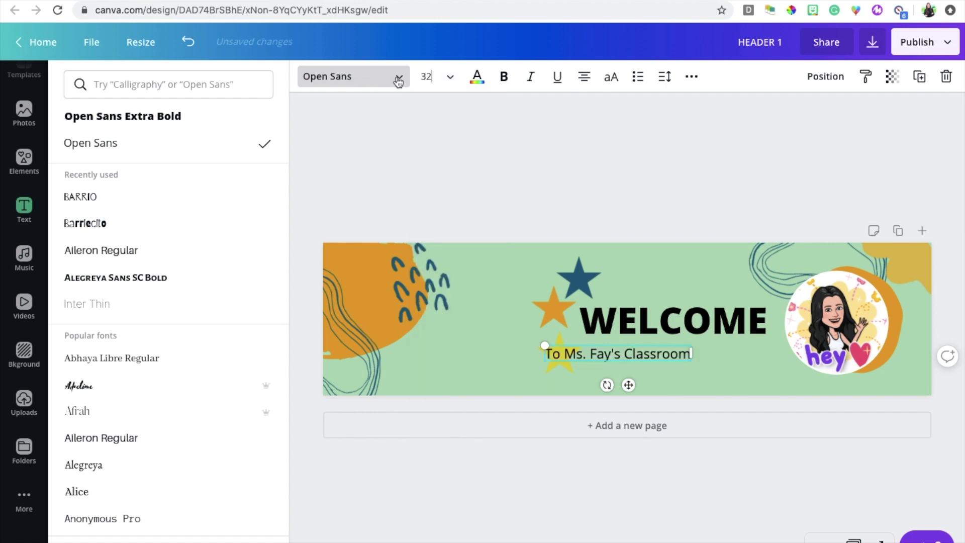
pyautogui.click(380, 82)
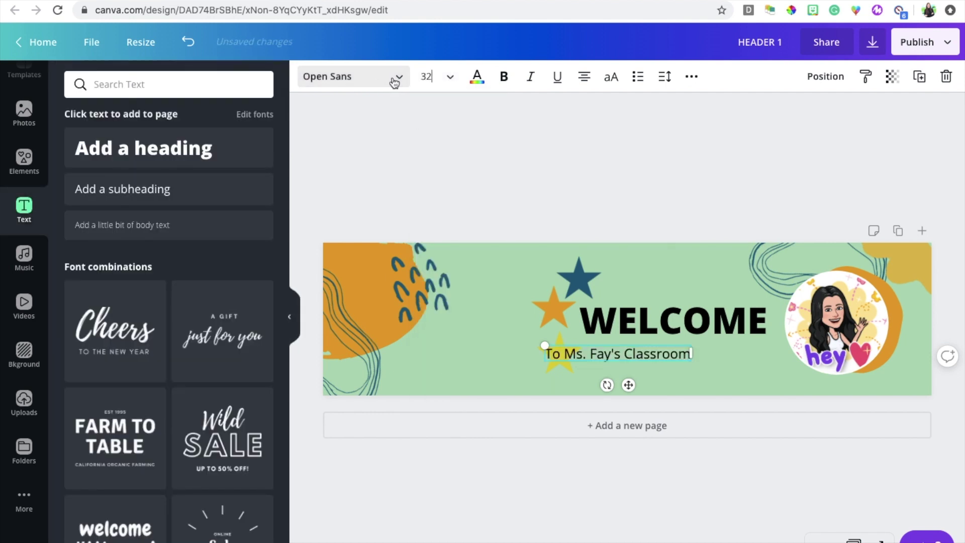
pyautogui.click(395, 81)
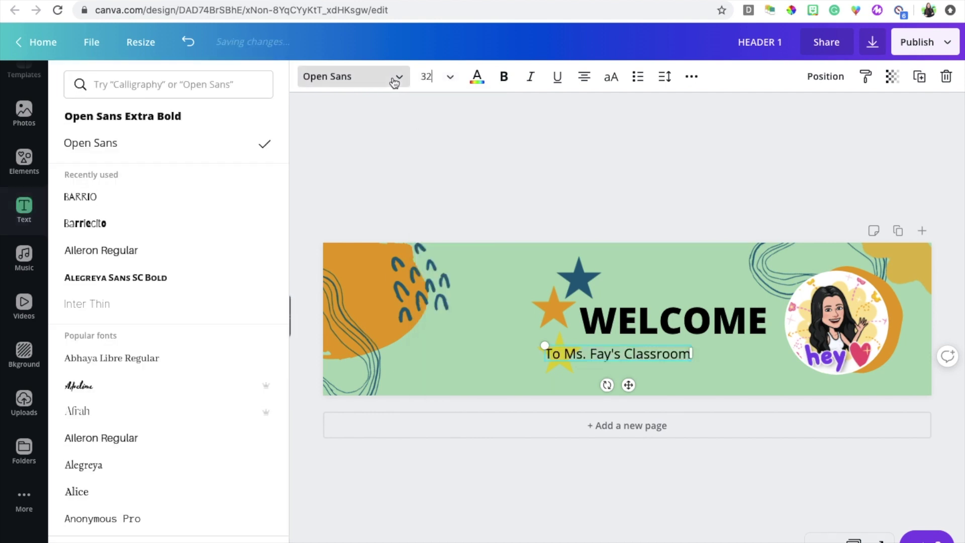
pyautogui.click(127, 199)
# Enlarge the subheading to size 38 and centre it directly beneath the WELCOME heading.
pyautogui.moveTo(629, 385); pyautogui.dragTo(673, 379)
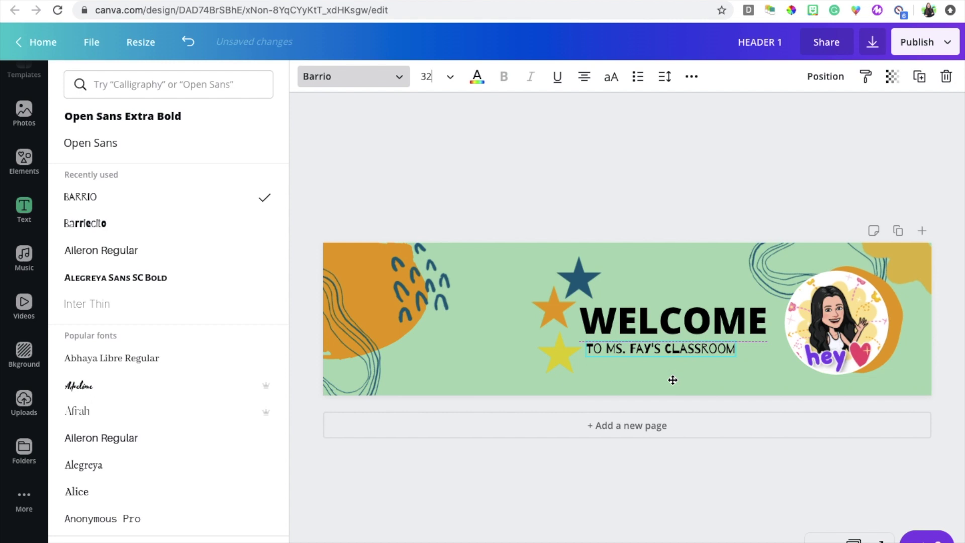
pyautogui.moveTo(733, 354); pyautogui.dragTo(763, 360)
pyautogui.moveTo(685, 383); pyautogui.dragTo(683, 381)
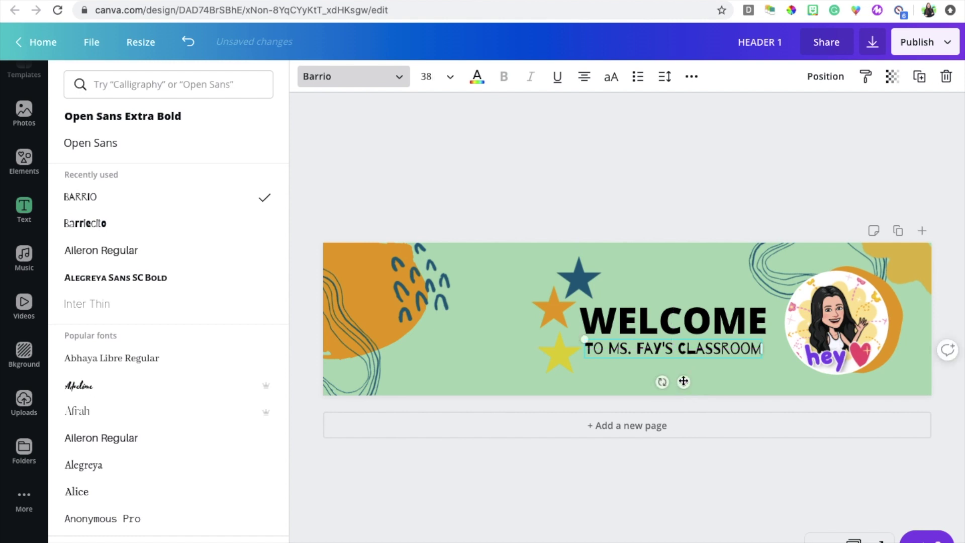
# Recolour the WELCOME heading with the document's white (#ffffff).
pyautogui.click(641, 319)
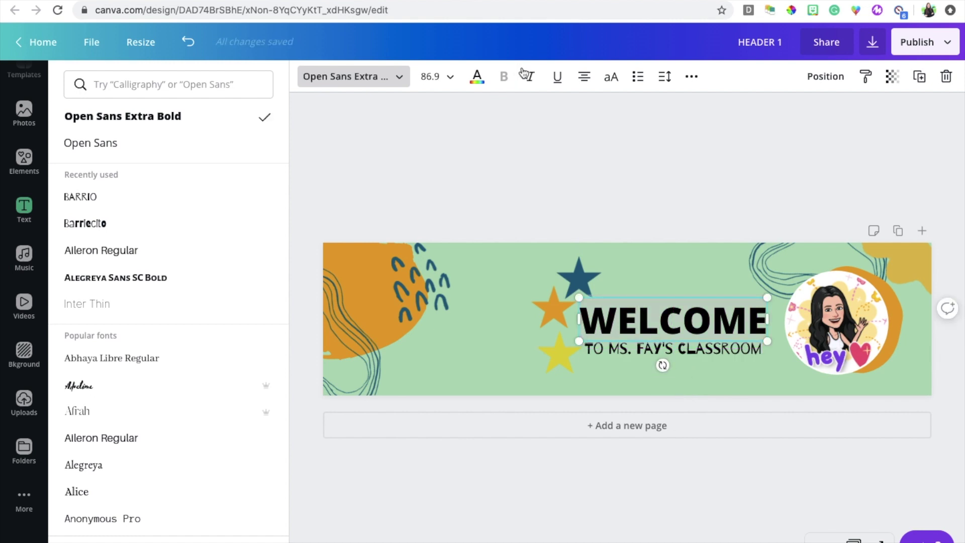
pyautogui.click(477, 78)
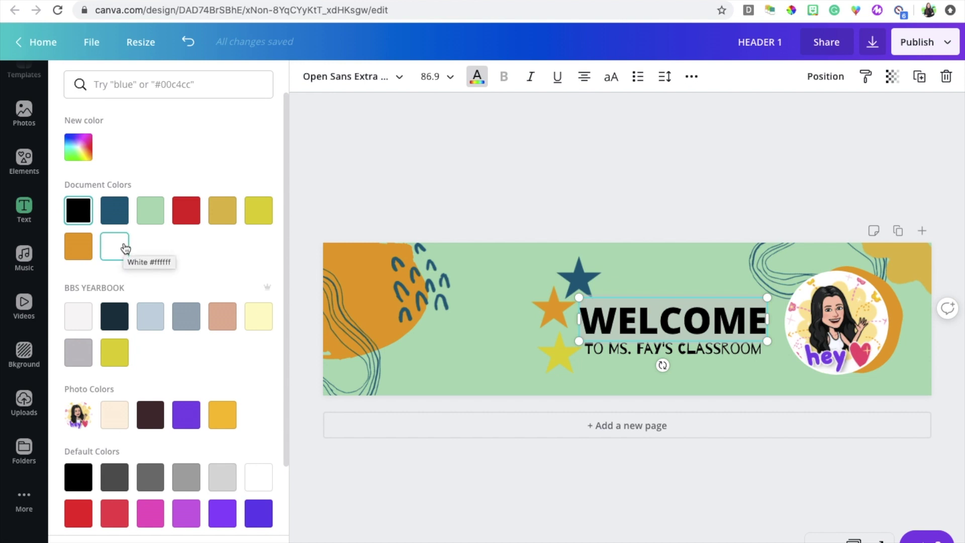
pyautogui.click(650, 314)
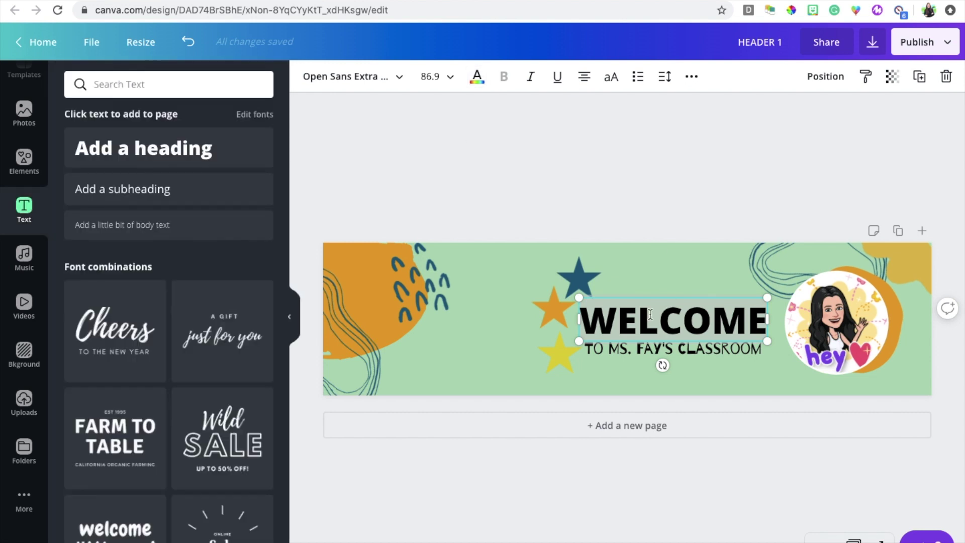
pyautogui.click(480, 79)
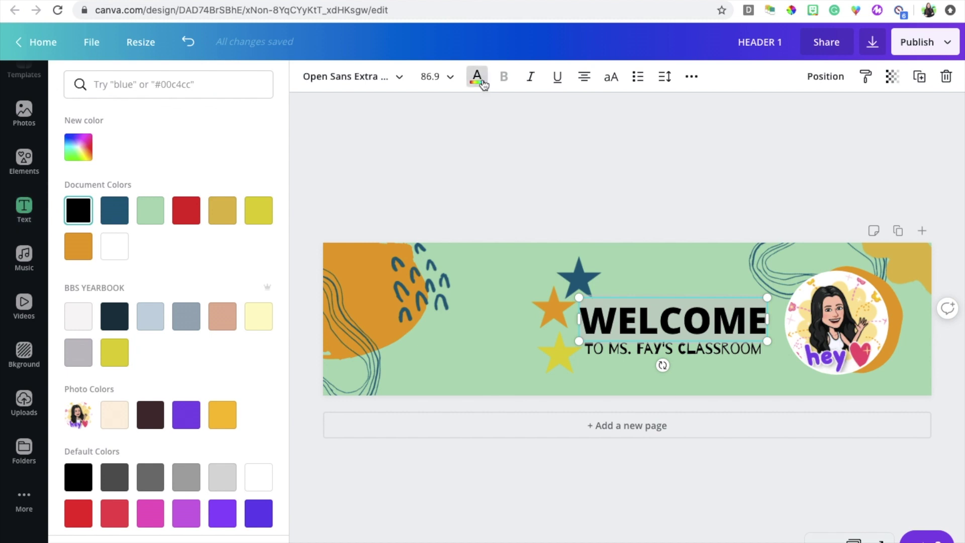
pyautogui.click(115, 247)
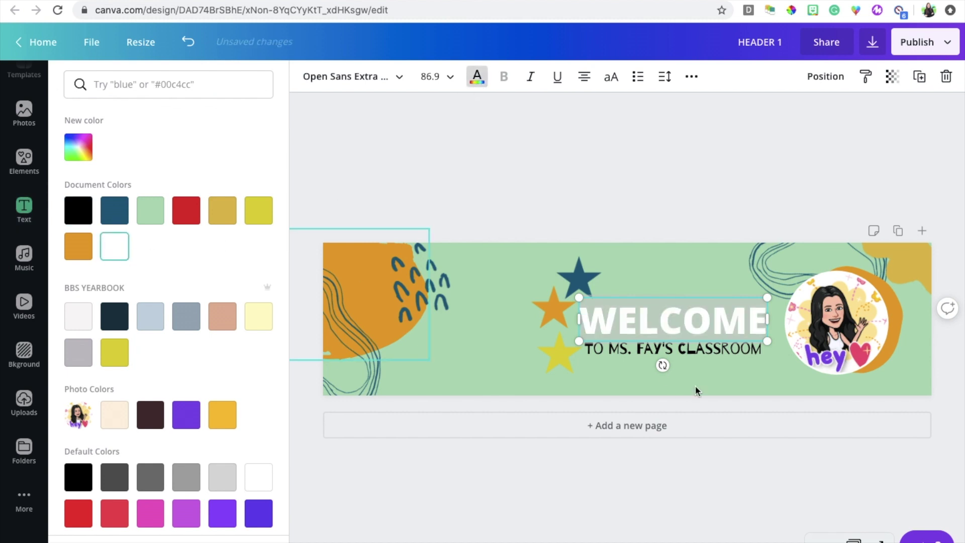
pyautogui.doubleClick(698, 352)
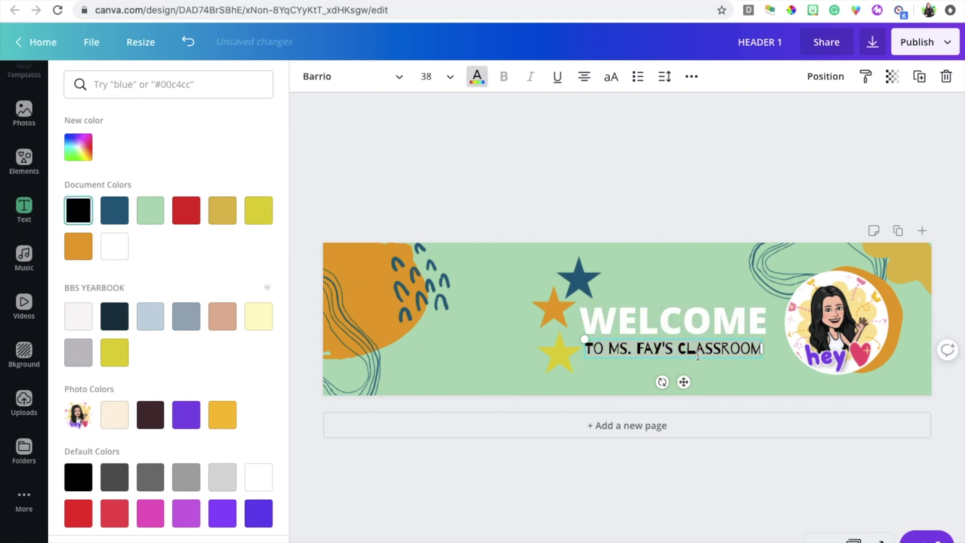
pyautogui.click(477, 77)
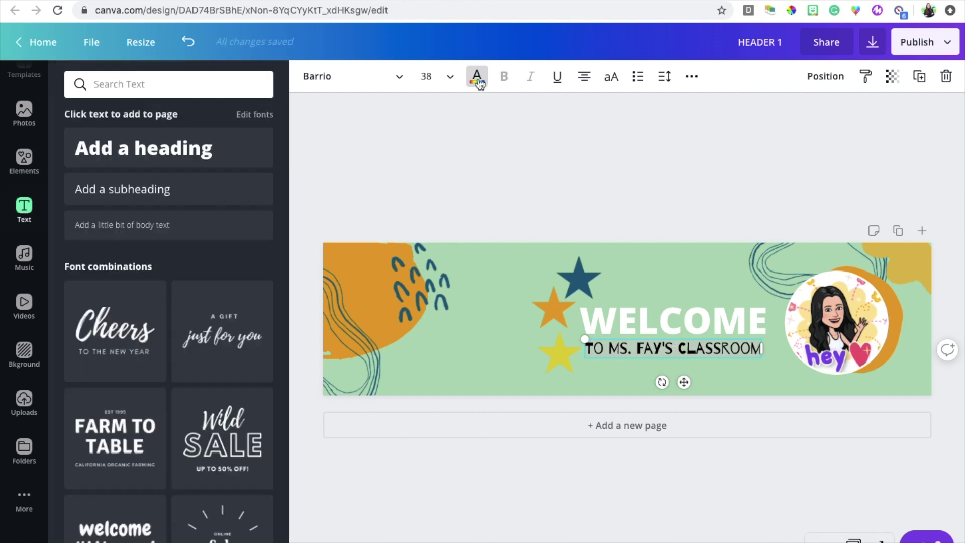
pyautogui.click(449, 113)
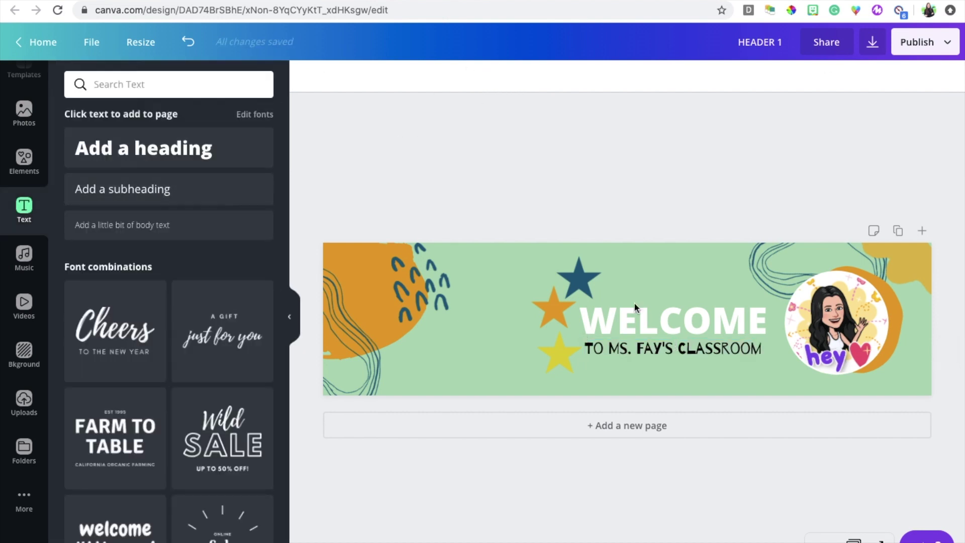
# Recolour the subheading beneath WELCOME with the default white.
pyautogui.click(645, 351)
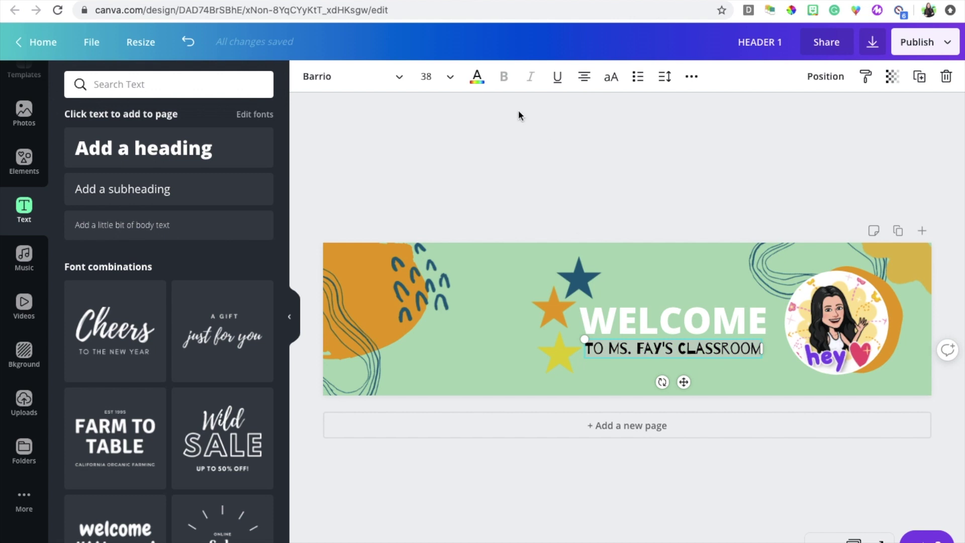
pyautogui.click(477, 79)
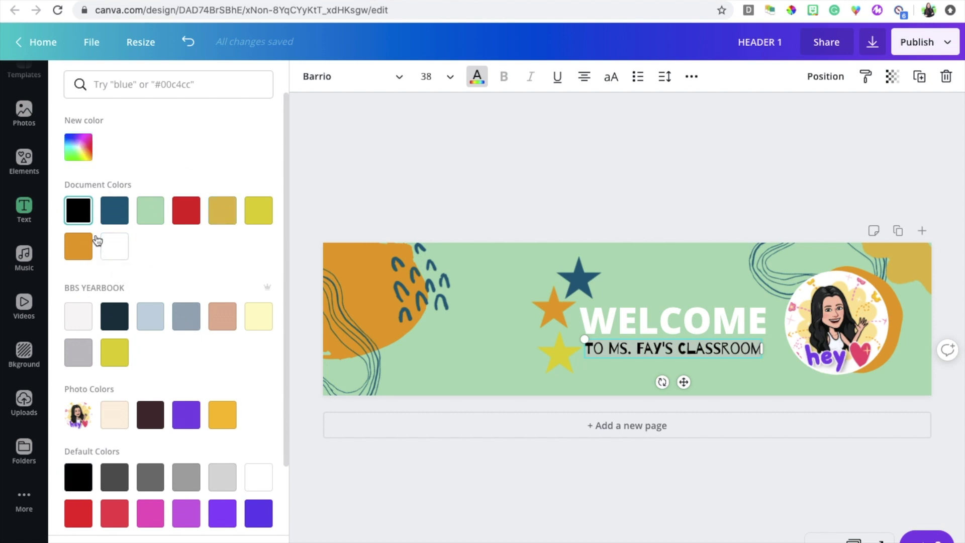
pyautogui.click(80, 149)
pyautogui.moveTo(81, 270); pyautogui.dragTo(65, 249)
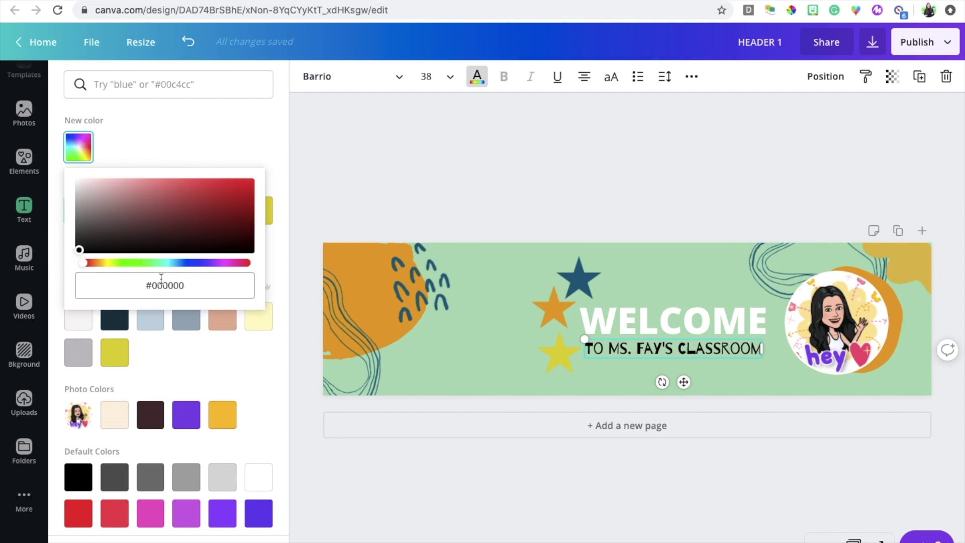
pyautogui.click(244, 119)
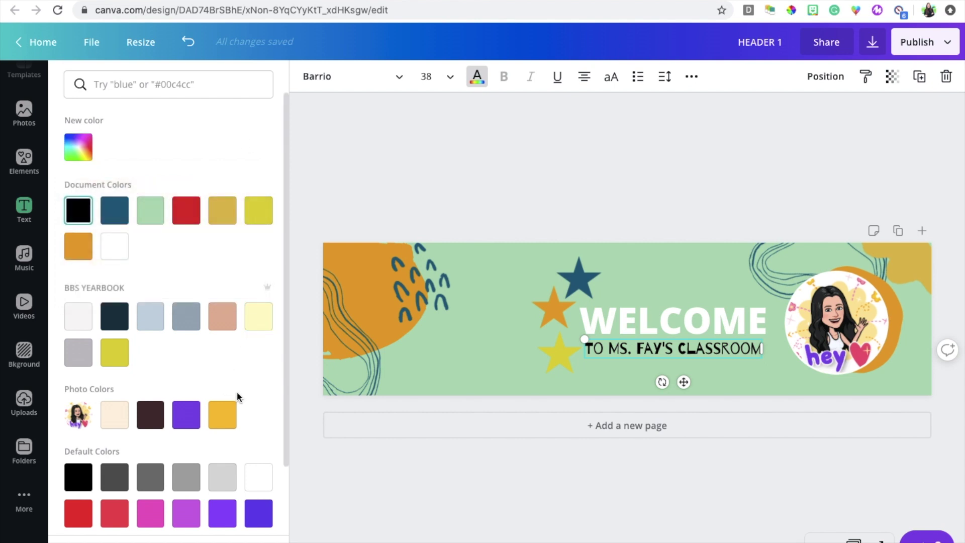
pyautogui.click(253, 477)
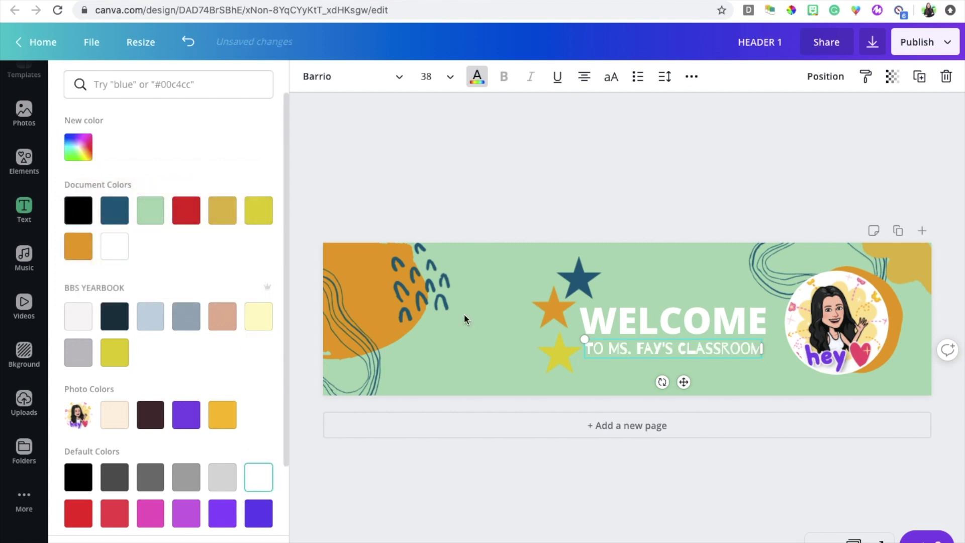
# Reposition the blue, orange and yellow stars so they spread out further around the left side of the WELCOME text.
pyautogui.click(589, 209)
pyautogui.click(588, 271)
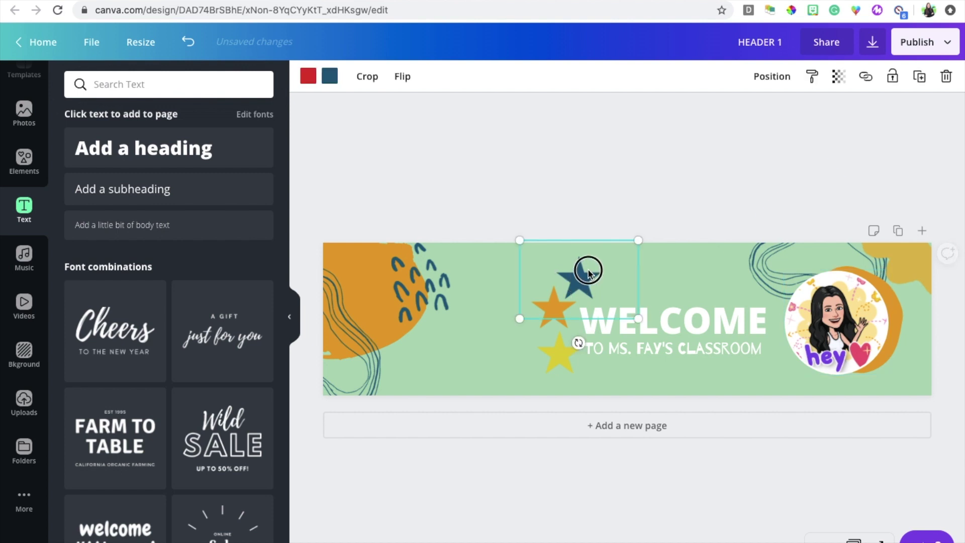
pyautogui.moveTo(588, 272); pyautogui.dragTo(594, 259)
pyautogui.moveTo(563, 311); pyautogui.dragTo(552, 310)
pyautogui.moveTo(556, 358); pyautogui.dragTo(531, 365)
pyautogui.moveTo(551, 318); pyautogui.dragTo(540, 308)
pyautogui.click(591, 214)
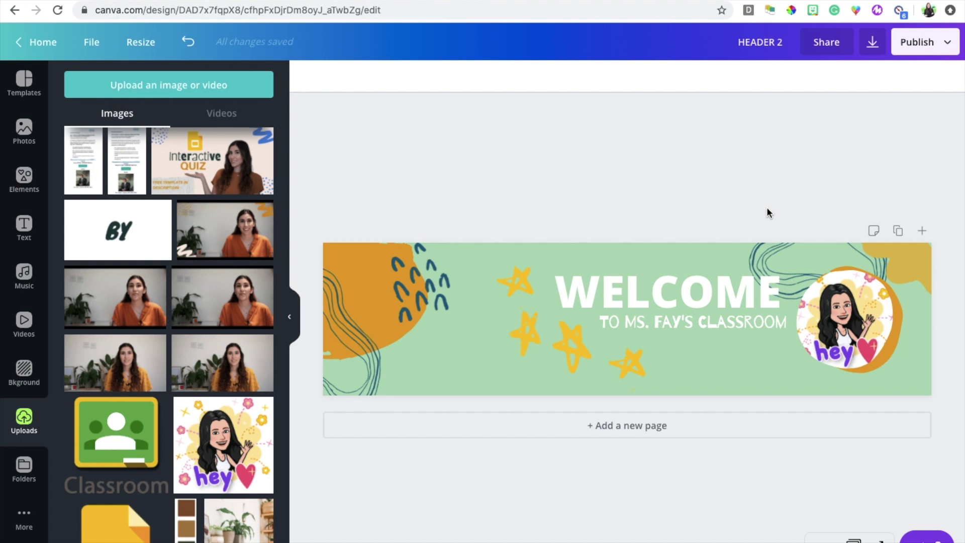
# Duplicate the HEADER 2 banner page, delete the copy's lowest star and shorten its heading to "WELCOM".
pyautogui.click(896, 232)
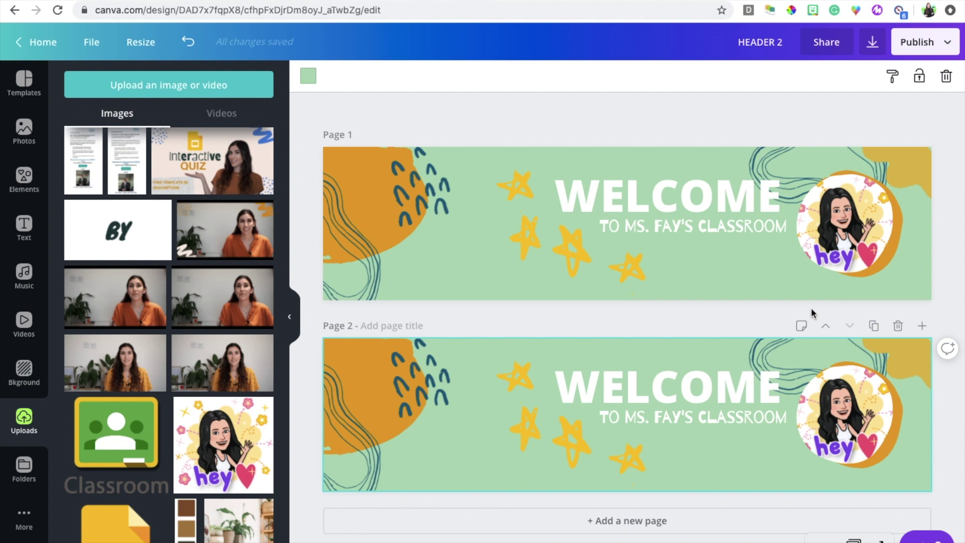
pyautogui.click(629, 451)
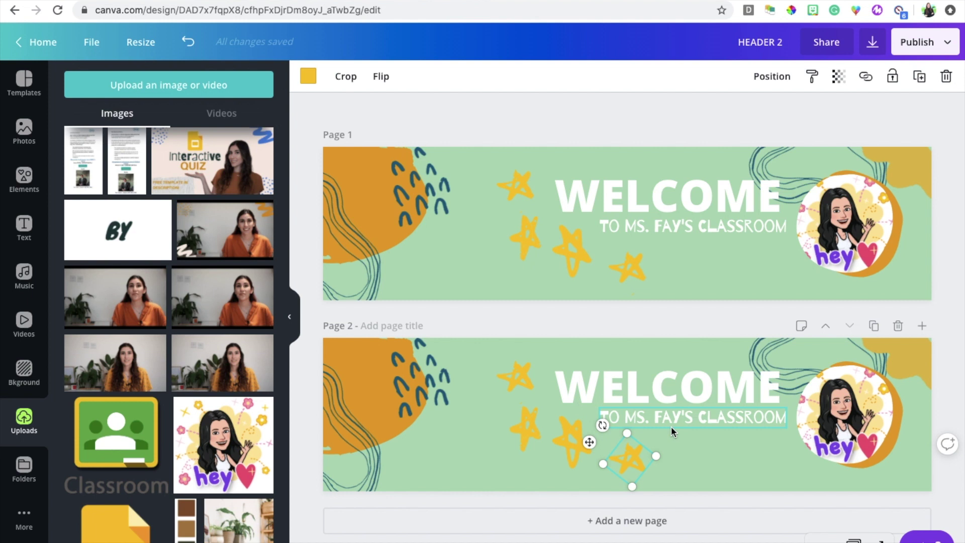
pyautogui.press('Delete')
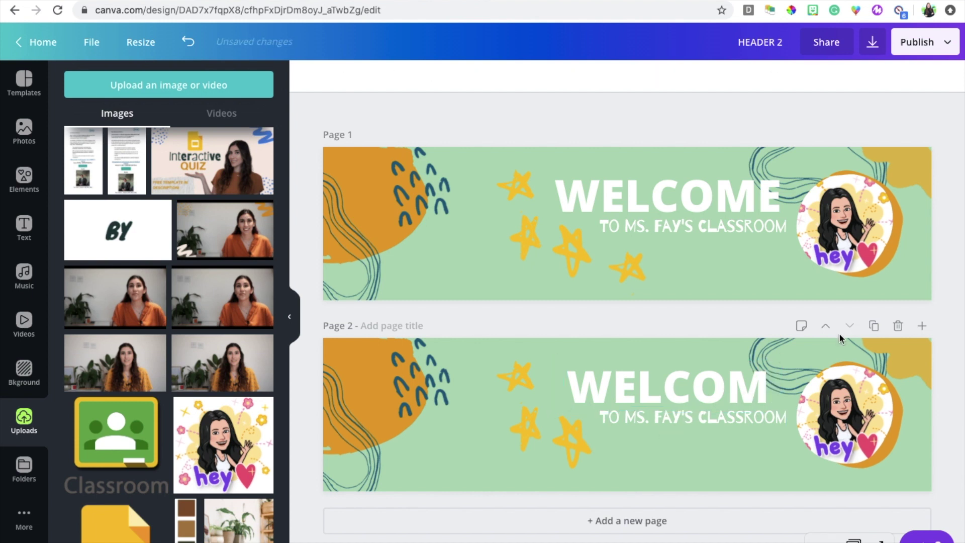
# Duplicate page 2, shorten the copy's heading to "WELCO" and delete its rightmost remaining star.
pyautogui.click(873, 326)
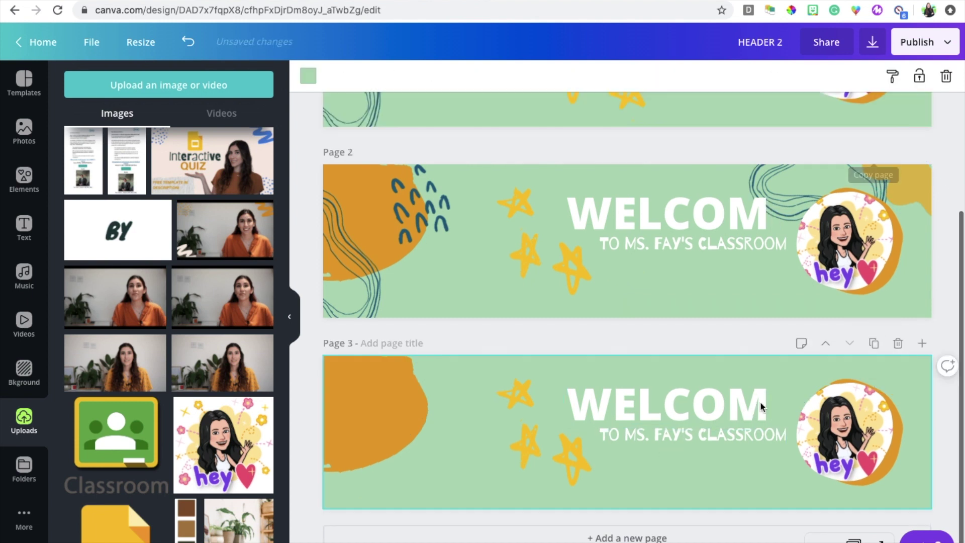
pyautogui.click(756, 406)
pyautogui.click(756, 406)
pyautogui.press('BackSpace')
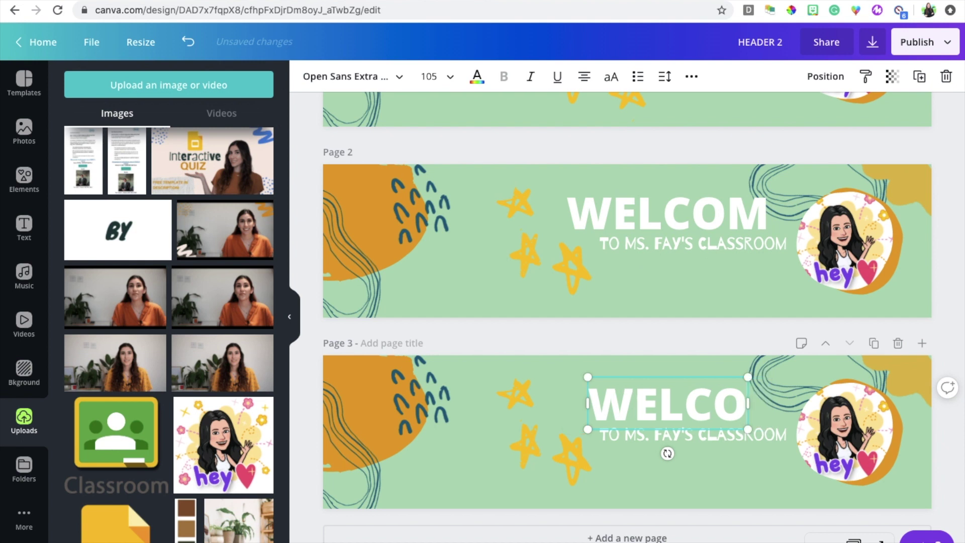
pyautogui.click(571, 467)
pyautogui.press('Delete')
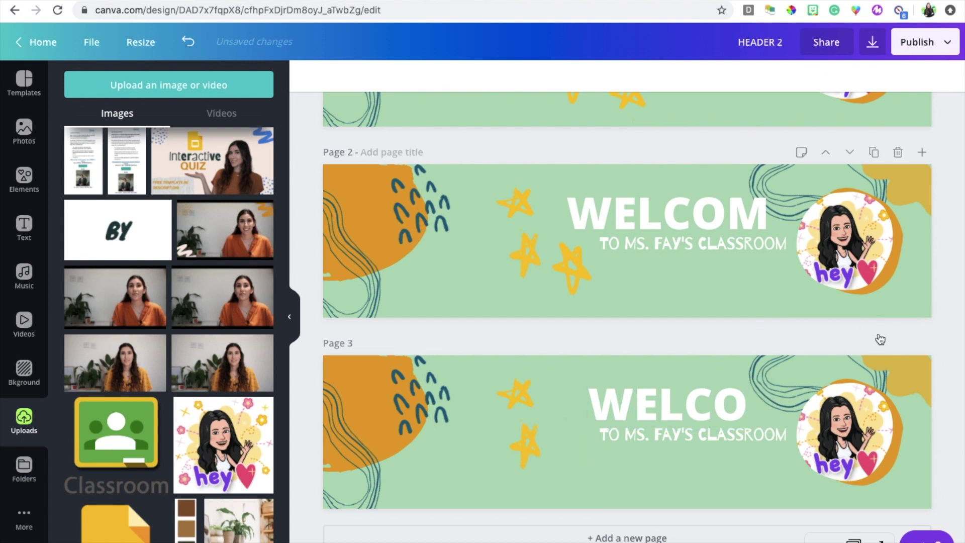
# Create pages 4 to 6 by duplicating the last page, shortening the headings to "WELC", "WEL" and "WE" and removing the remaining stars one by one.
pyautogui.click(865, 346)
pyautogui.click(734, 411)
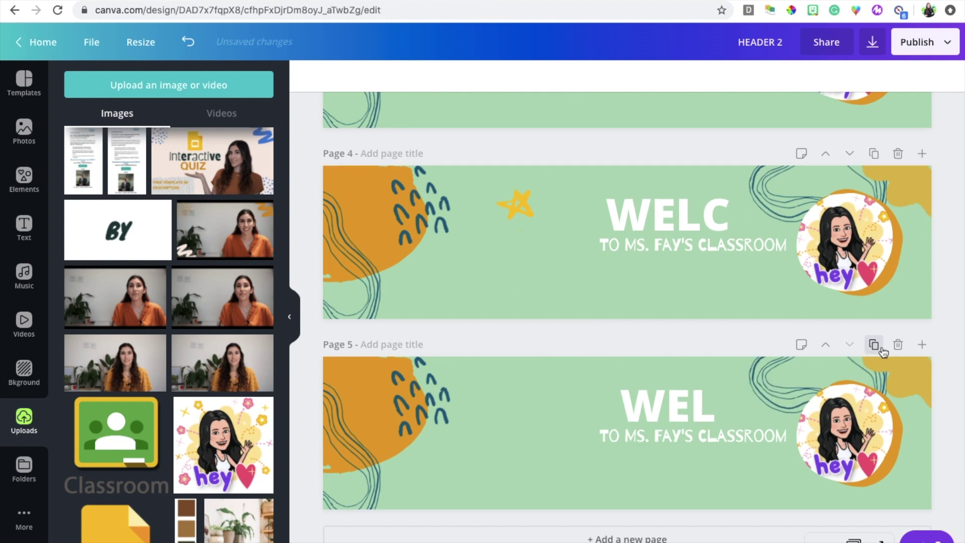
pyautogui.click(874, 345)
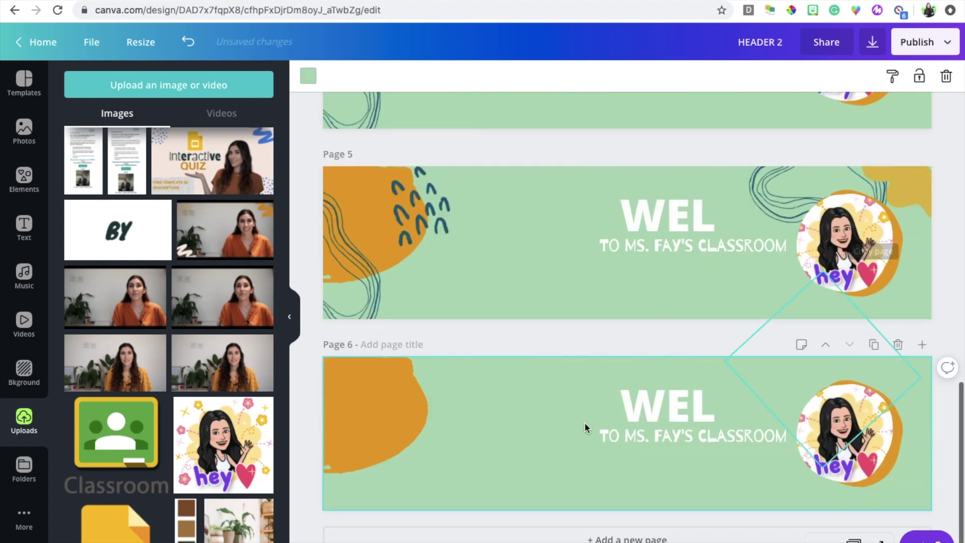
pyautogui.click(704, 402)
pyautogui.press('BackSpace')
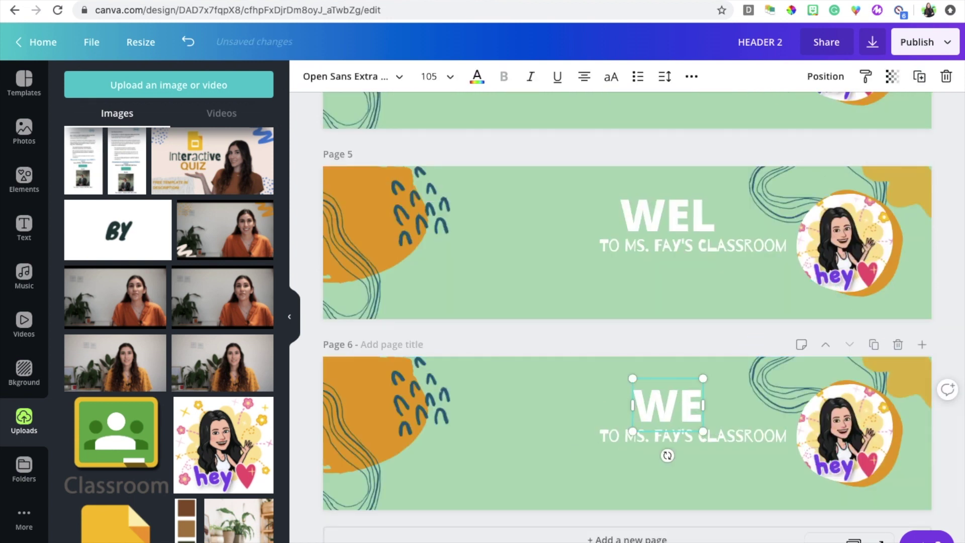
# Create pages 7 and 8 by duplicating the last page, leaving only "W" as heading on page 7 and no heading on page 8.
pyautogui.click(874, 345)
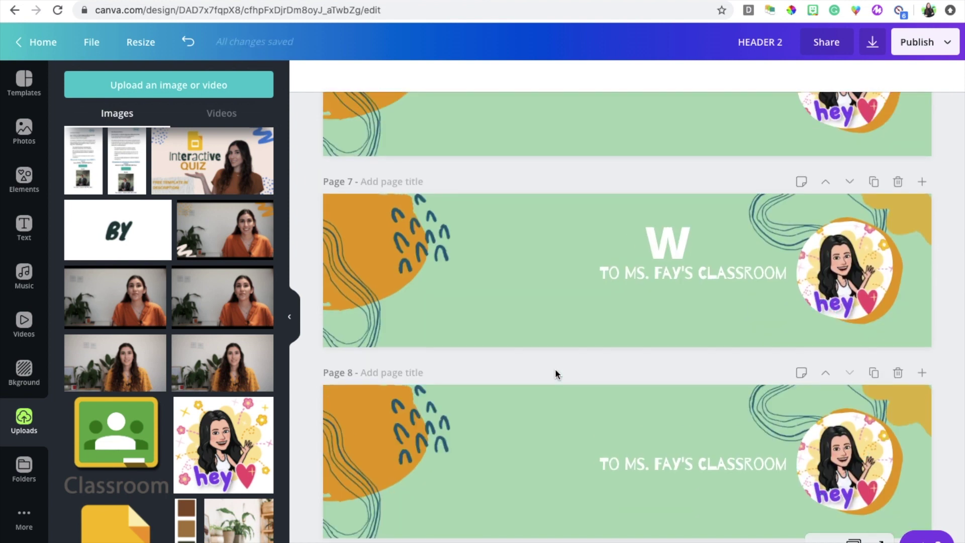
pyautogui.scroll(15, 554, 369)
pyautogui.scroll(-5, 555, 369)
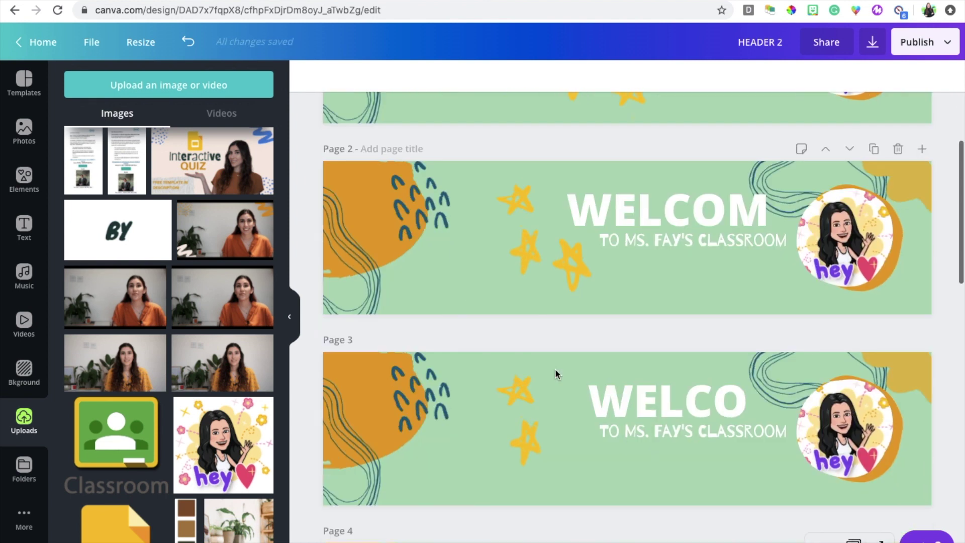
pyautogui.scroll(-10, 555, 369)
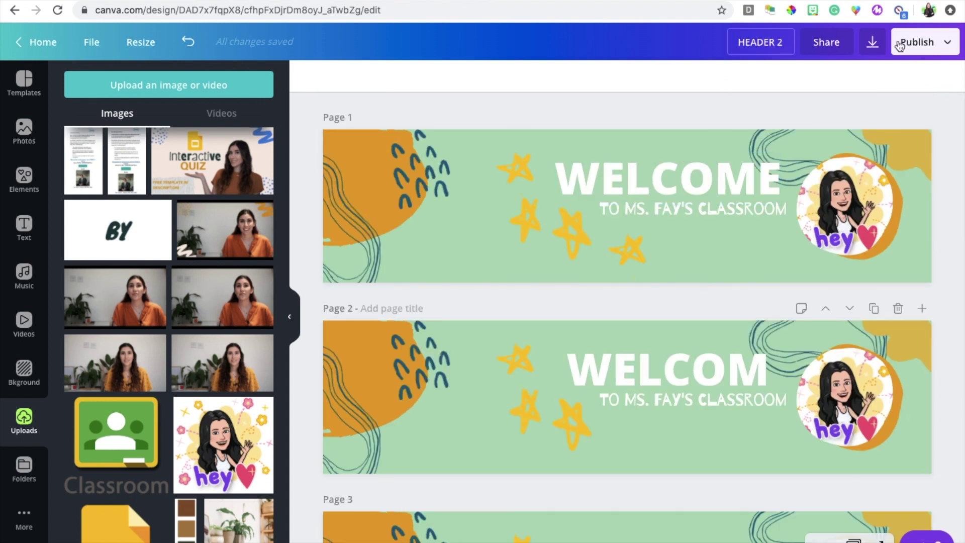
pyautogui.click(874, 42)
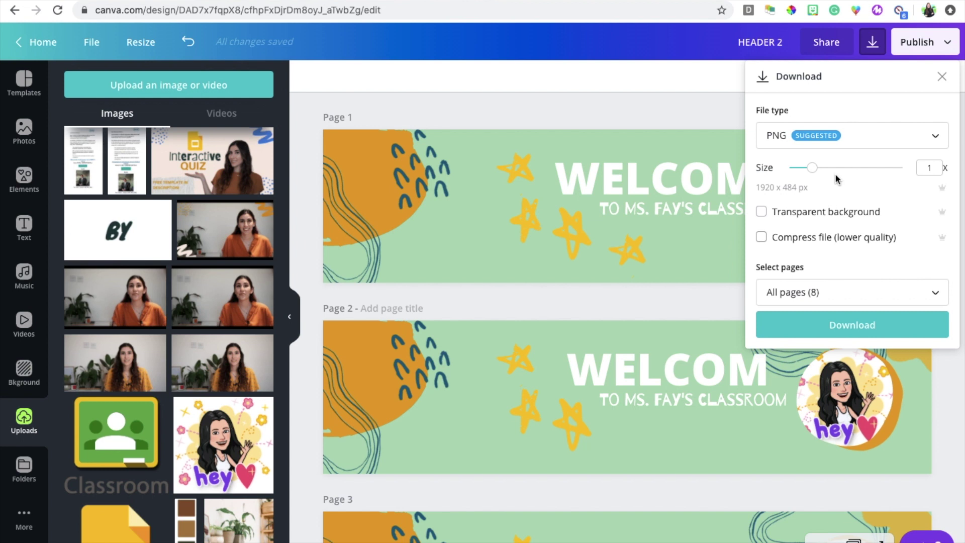
pyautogui.click(821, 134)
pyautogui.scroll(-1, 812, 322)
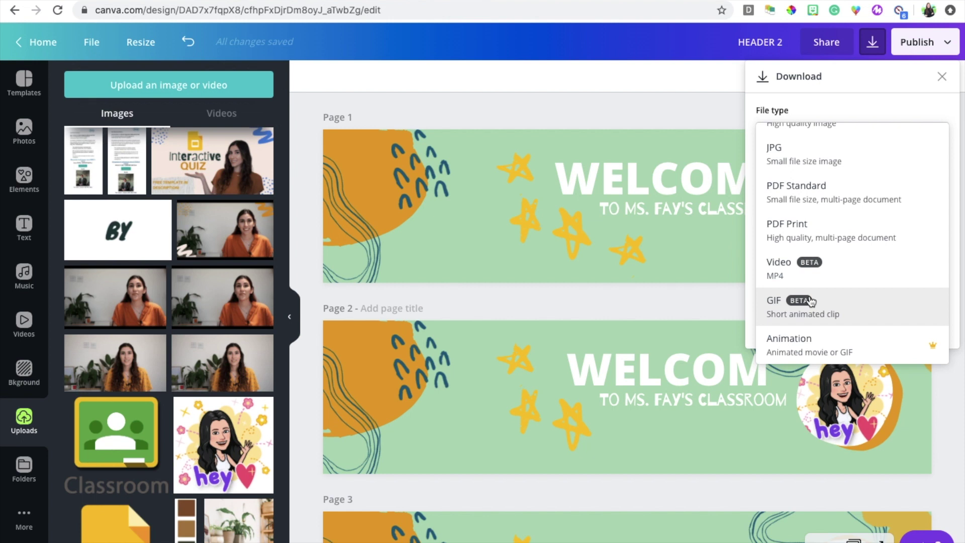
pyautogui.click(658, 101)
pyautogui.click(658, 108)
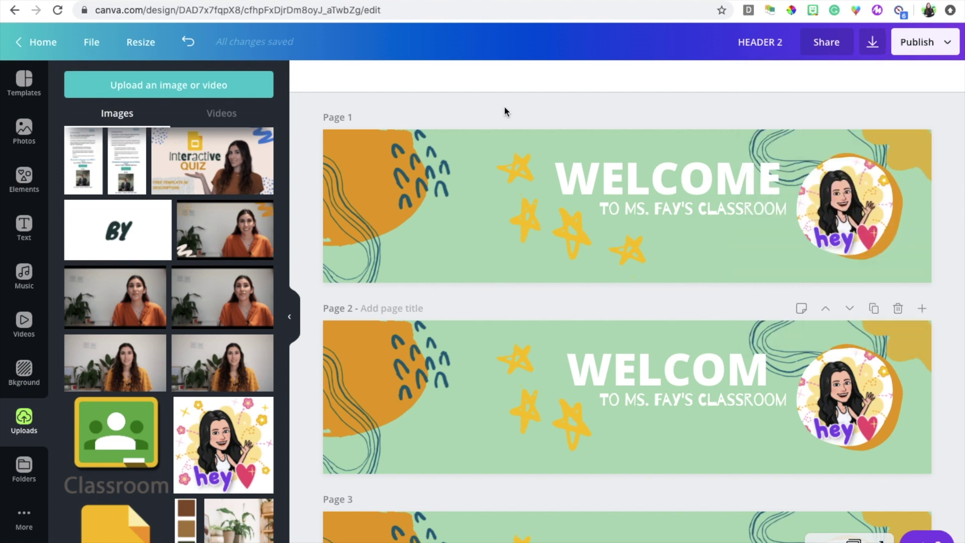
# Download all eight banner pages as PNG images at size 1.
pyautogui.click(875, 53)
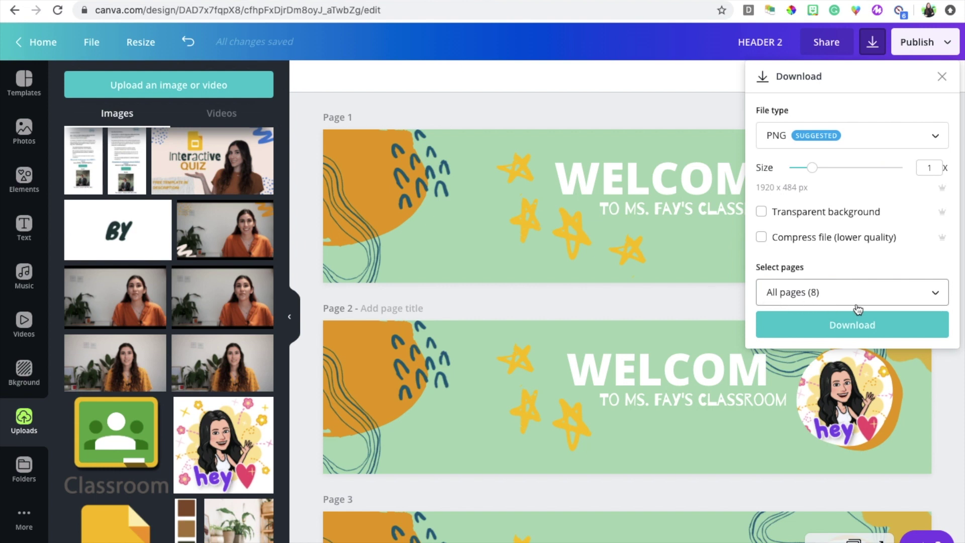
pyautogui.click(837, 334)
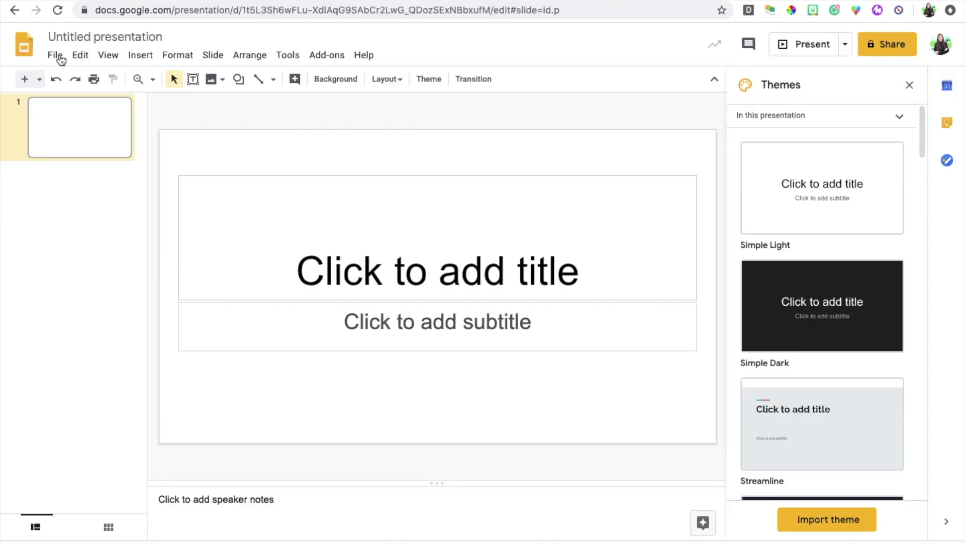
# Switch to Google Slides and open the file commands of the untitled presentation.
pyautogui.click(54, 55)
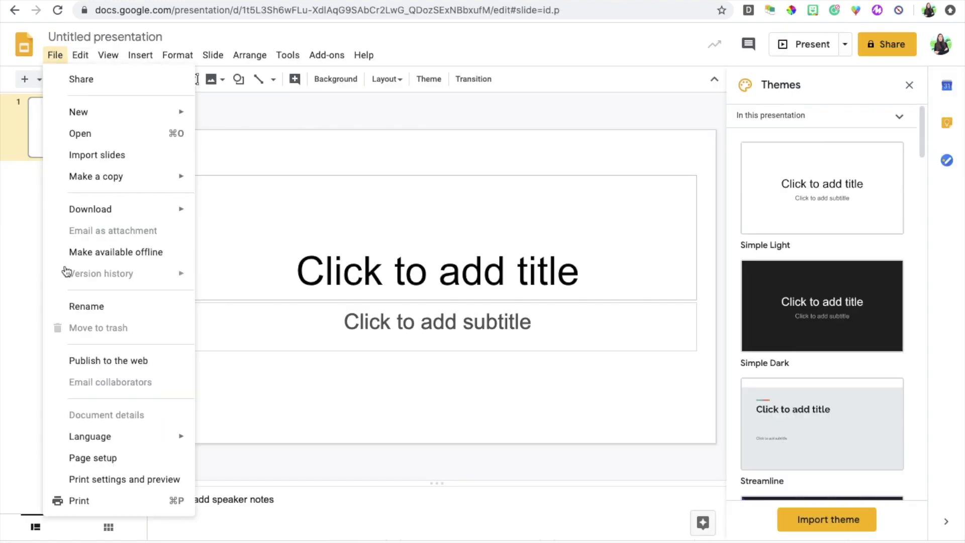